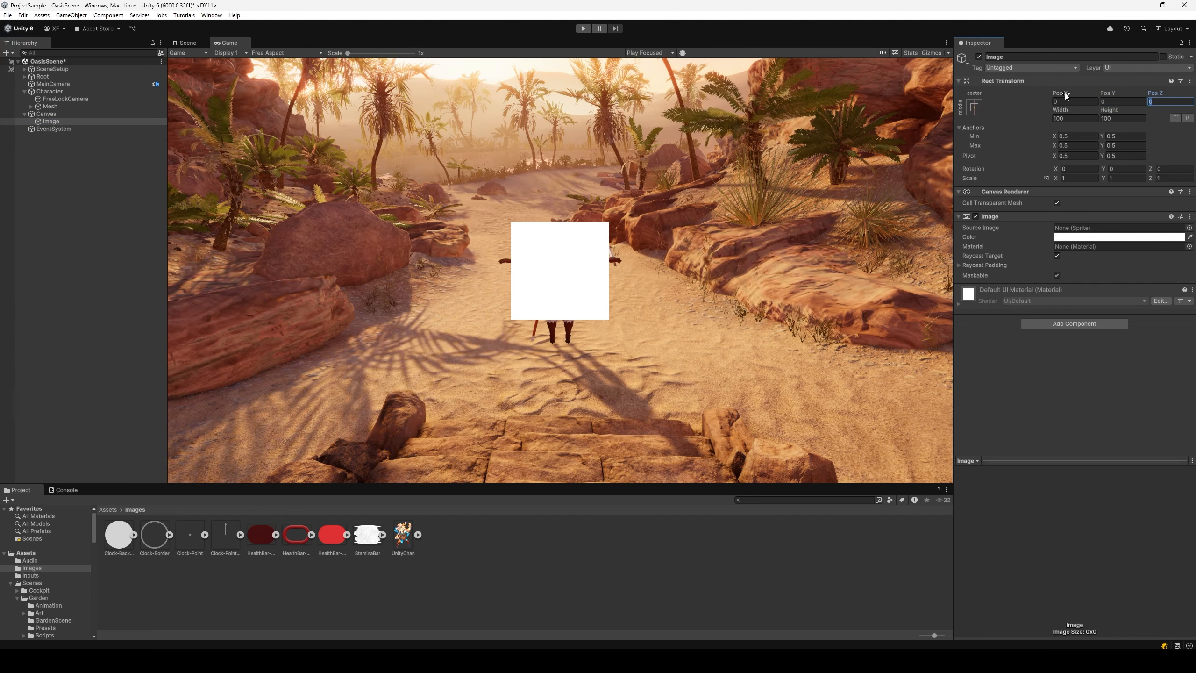
- Move the image to Pos X about -30.5, Pos Y about -66.7 and Pos Z about -20
drag(1060, 94, 1020, 101)
drag(1113, 91, 906, 124)
click(1159, 94)
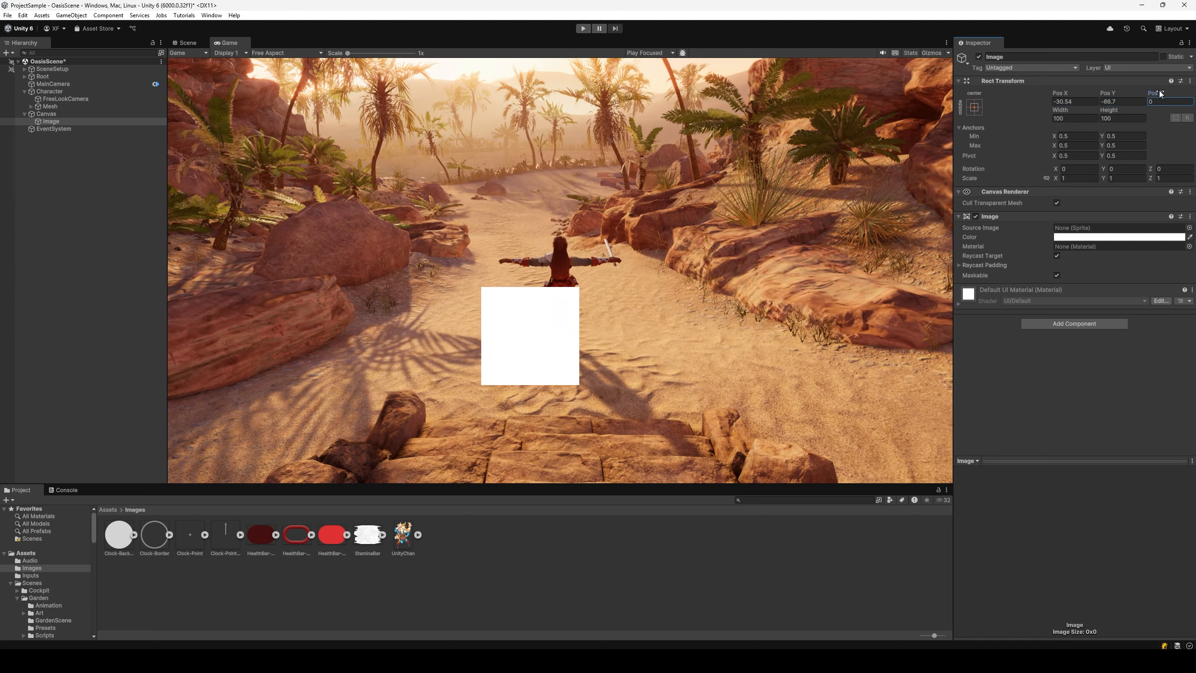
drag(87, 87, 850, 134)
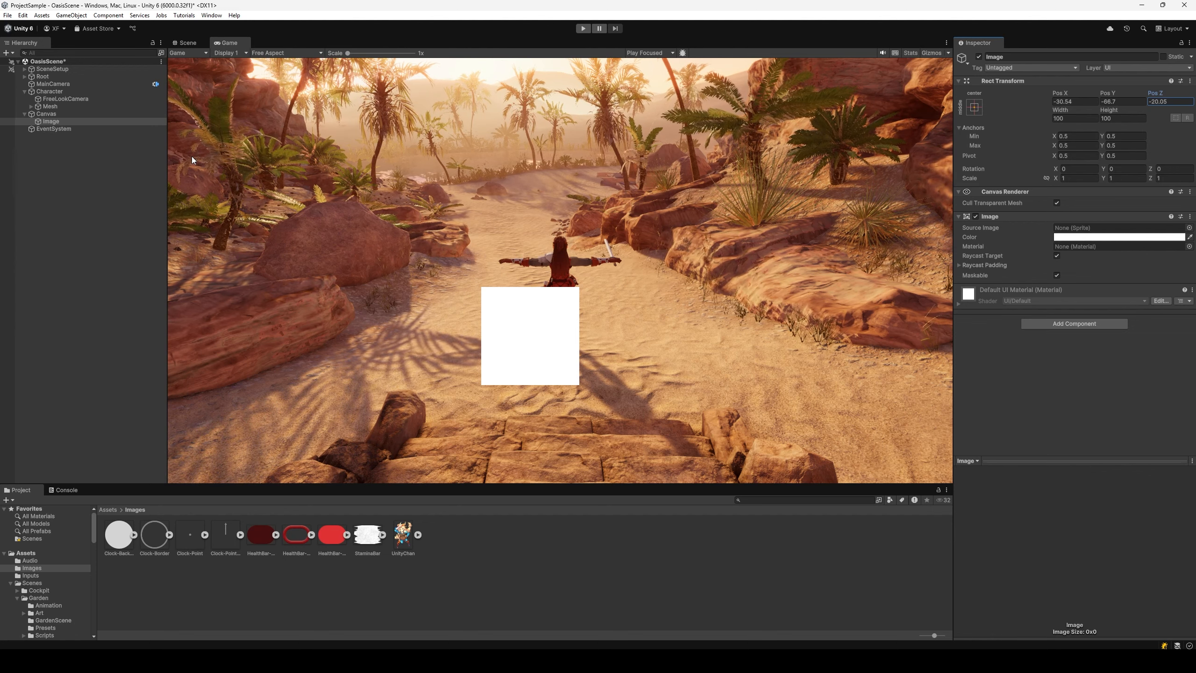
- Set the Canvas render mode to Screen Space - Camera
click(46, 114)
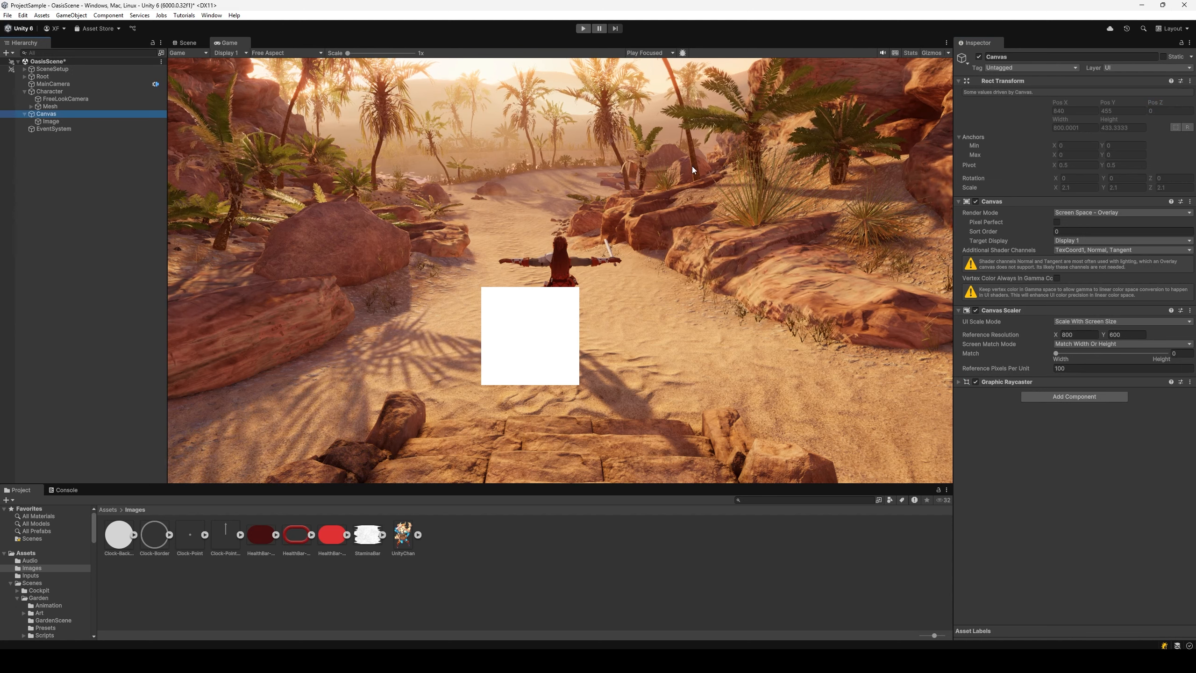
click(1094, 213)
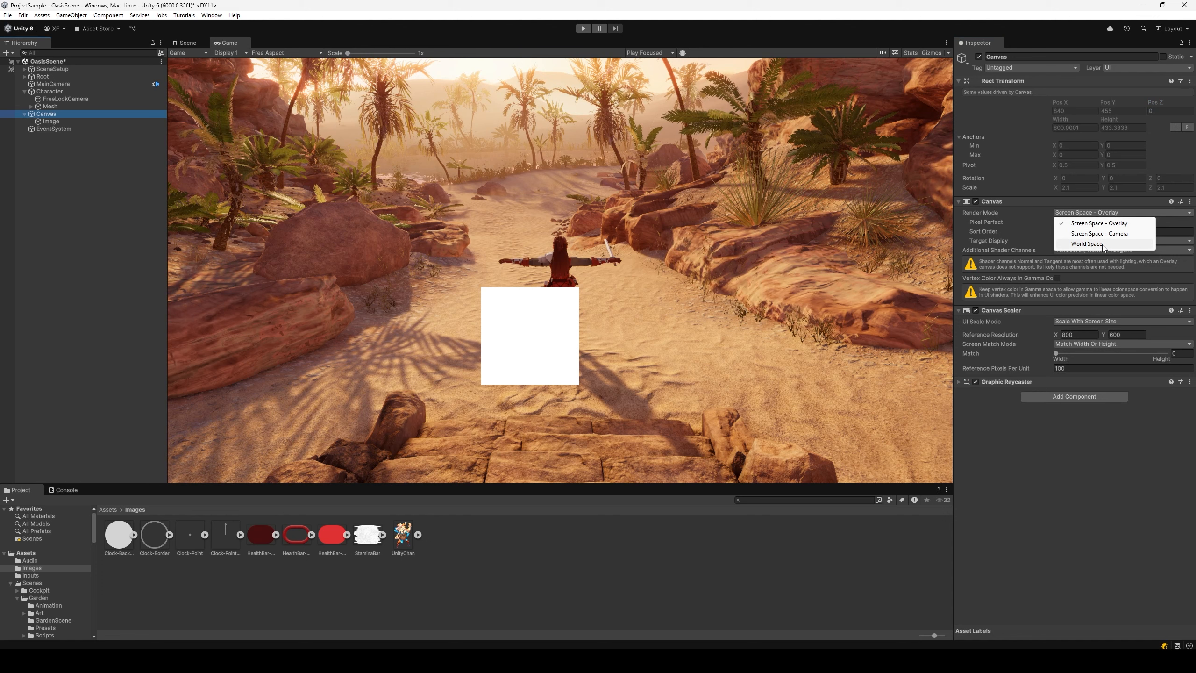
click(1127, 234)
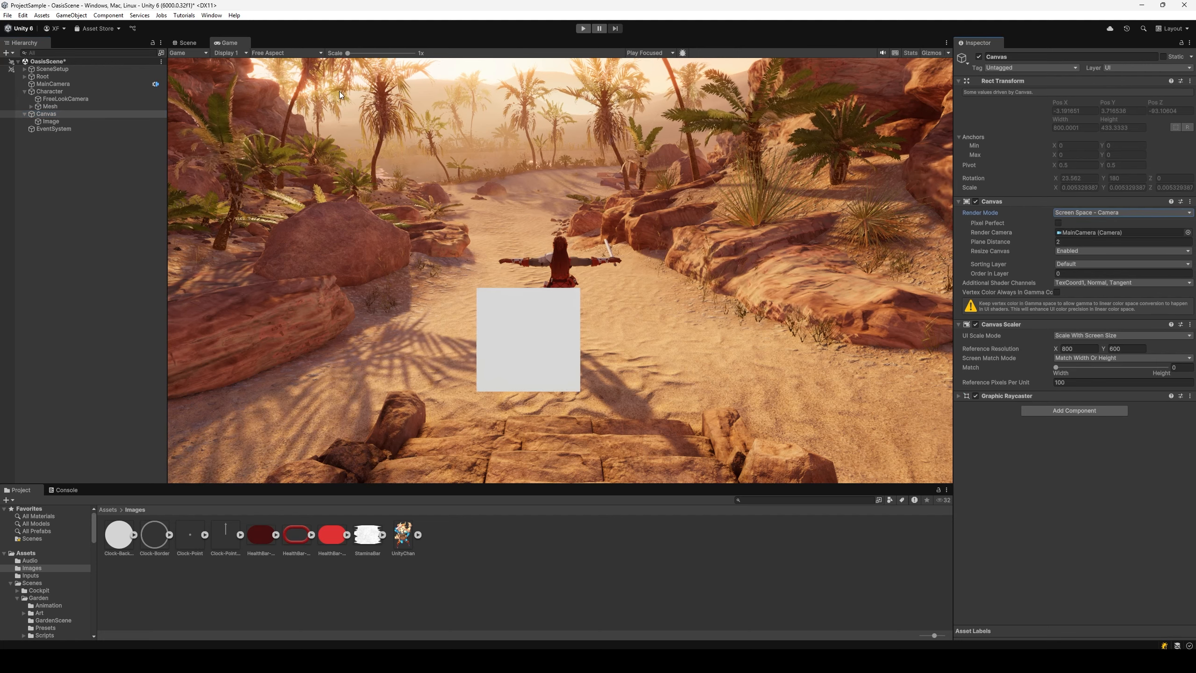
- Duplicate the image under the Canvas twice
click(82, 121)
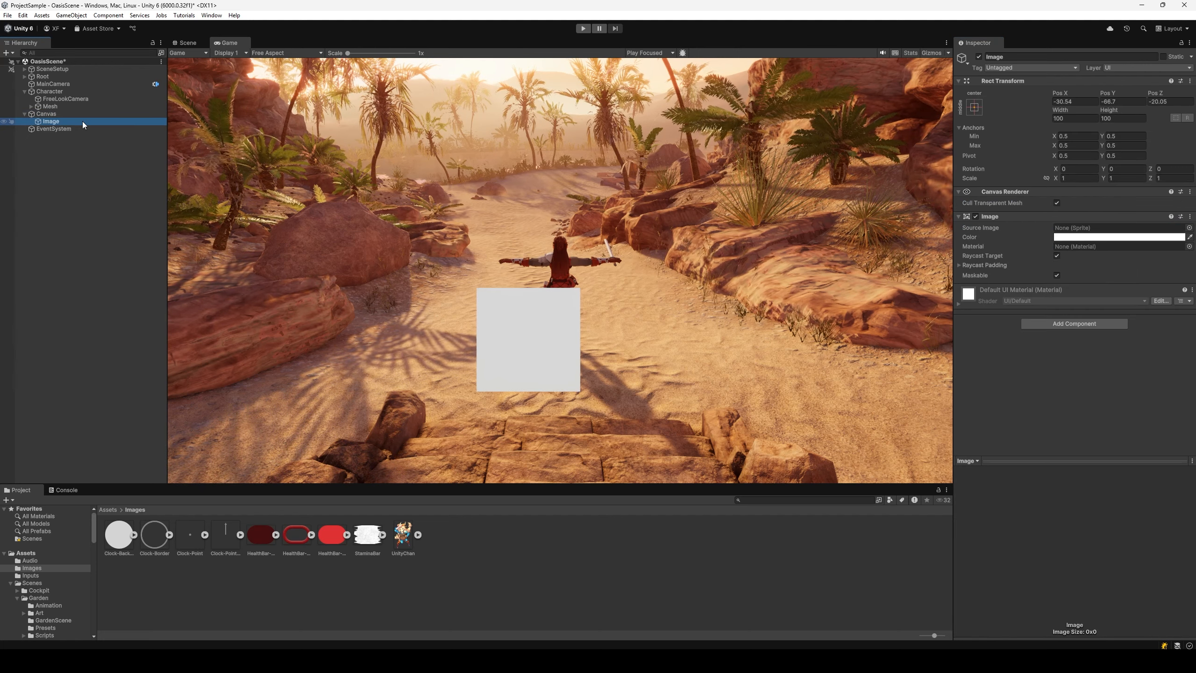
key(ctrl+d)
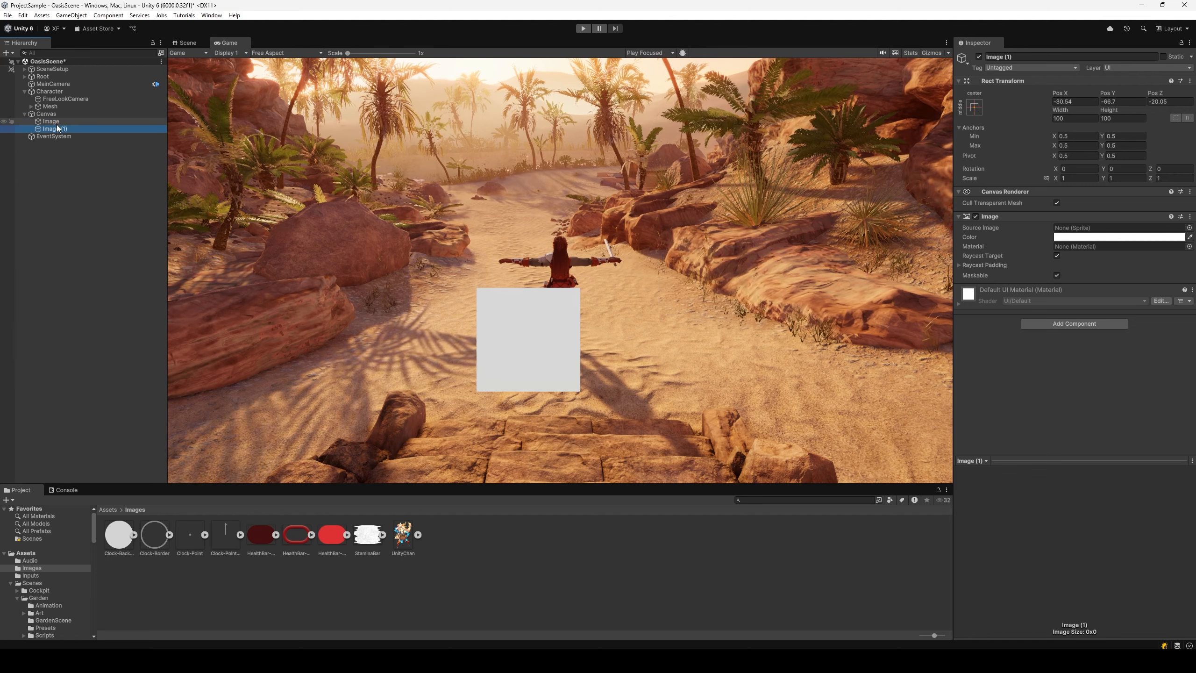
key(ctrl+d)
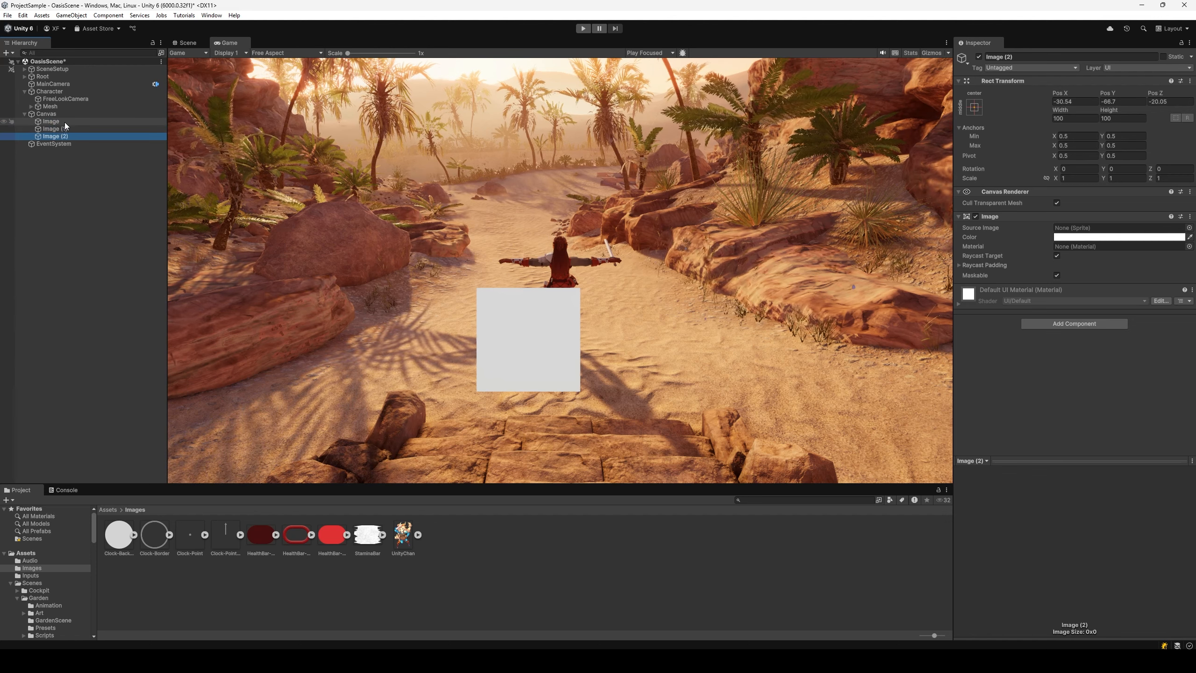
- Color Image (1) green and Image (2) red
click(65, 122)
click(51, 129)
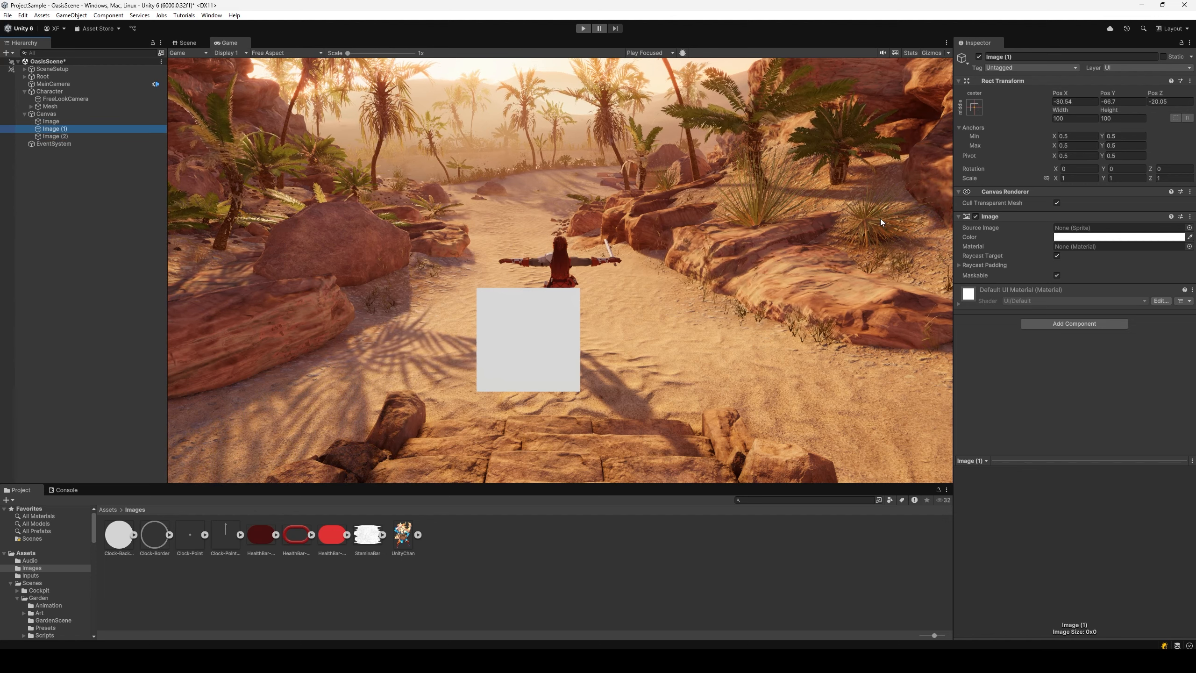
click(1119, 236)
click(1117, 270)
click(1162, 286)
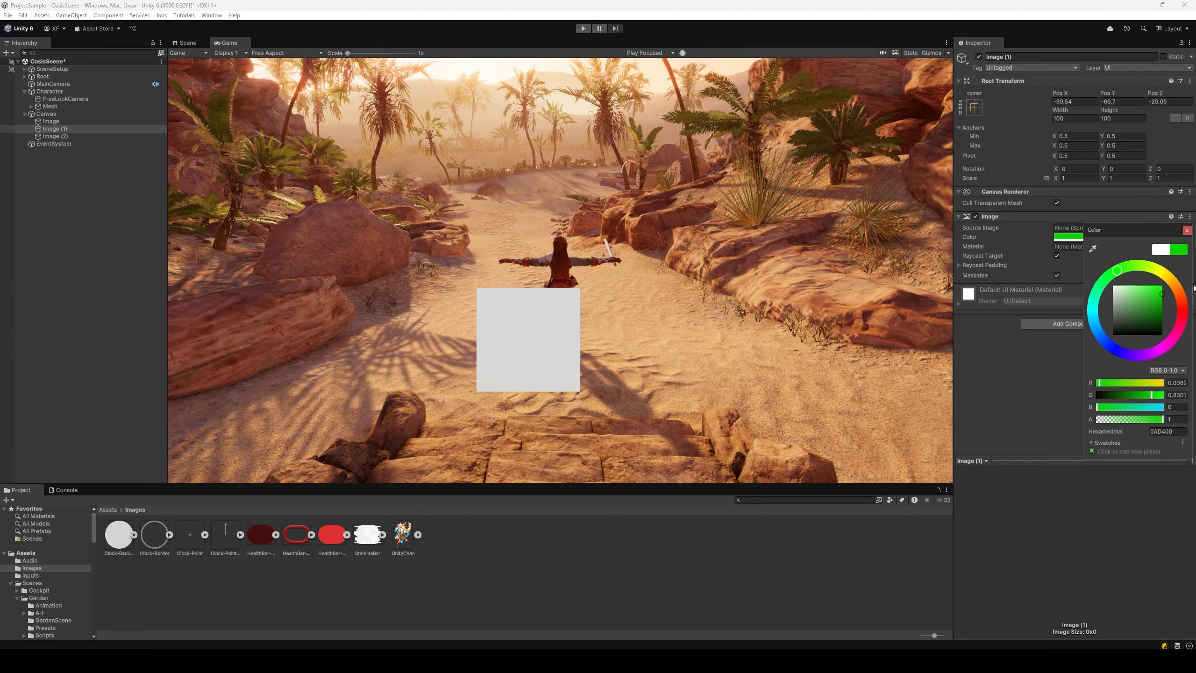
click(113, 136)
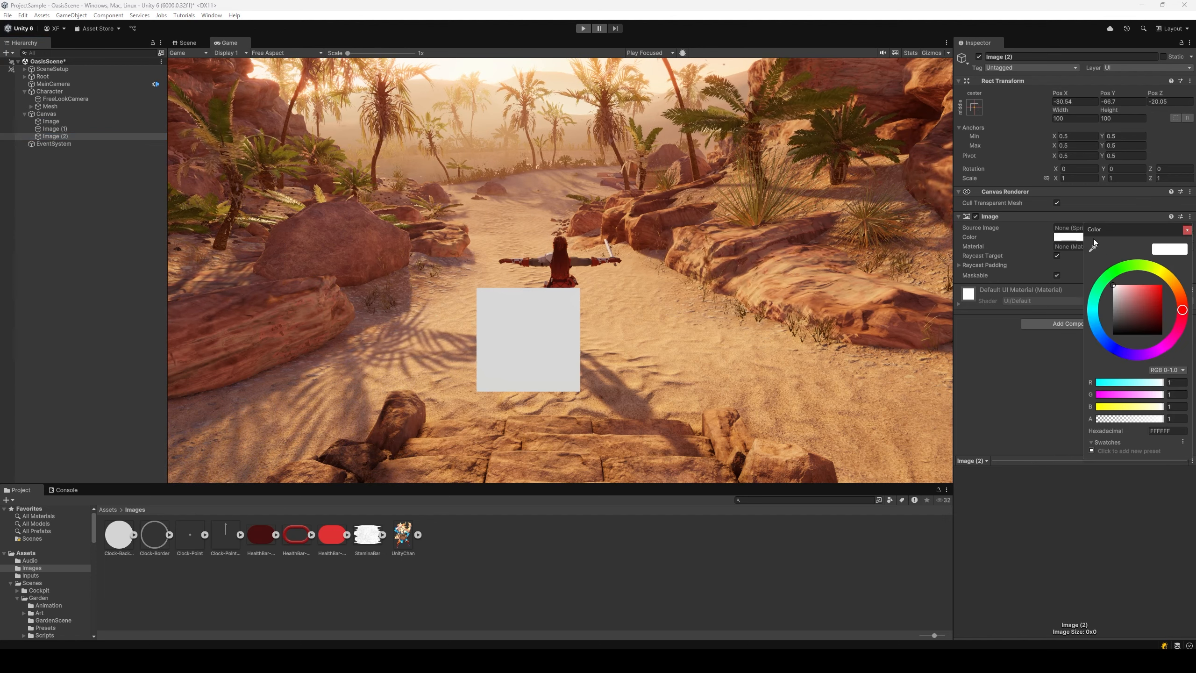
click(1162, 286)
click(47, 165)
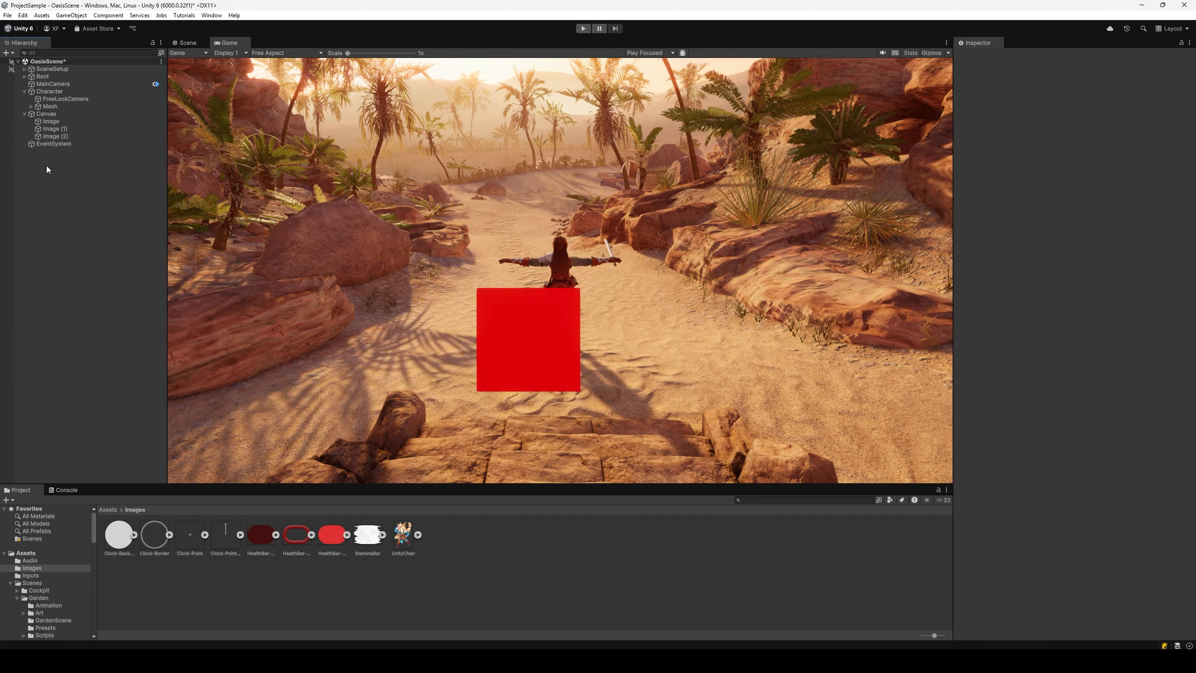
- Reset the Rect Transform of all three images at once
click(54, 121)
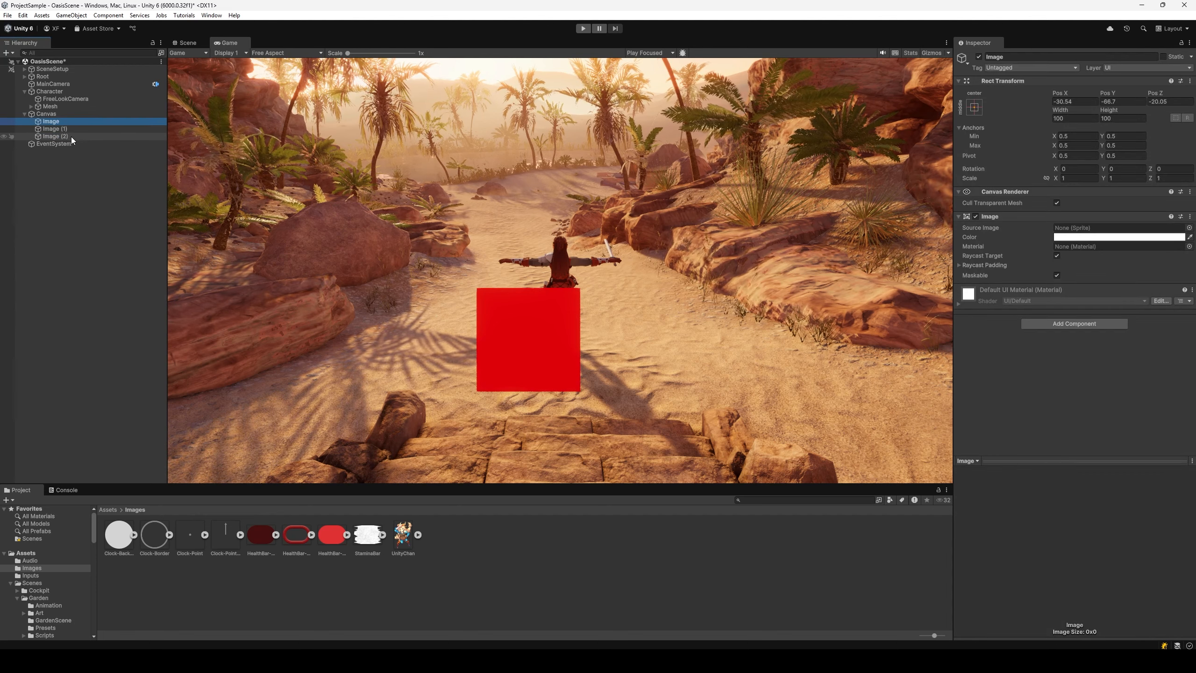
shift+click(71, 137)
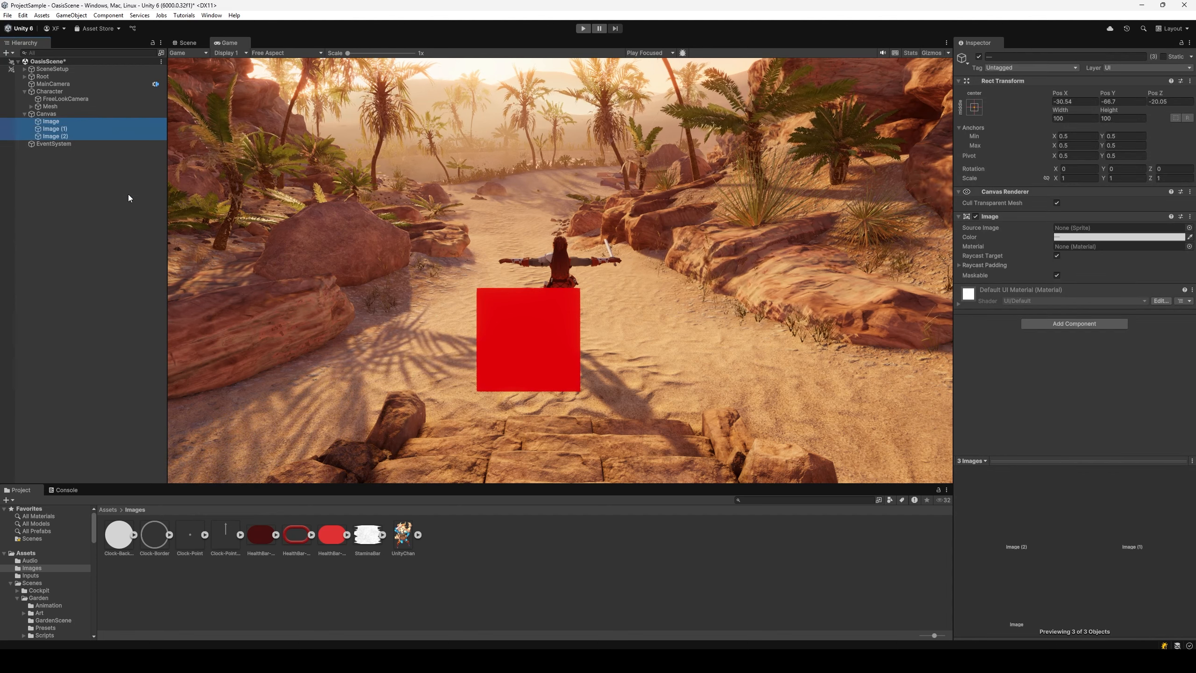
right_click(1144, 82)
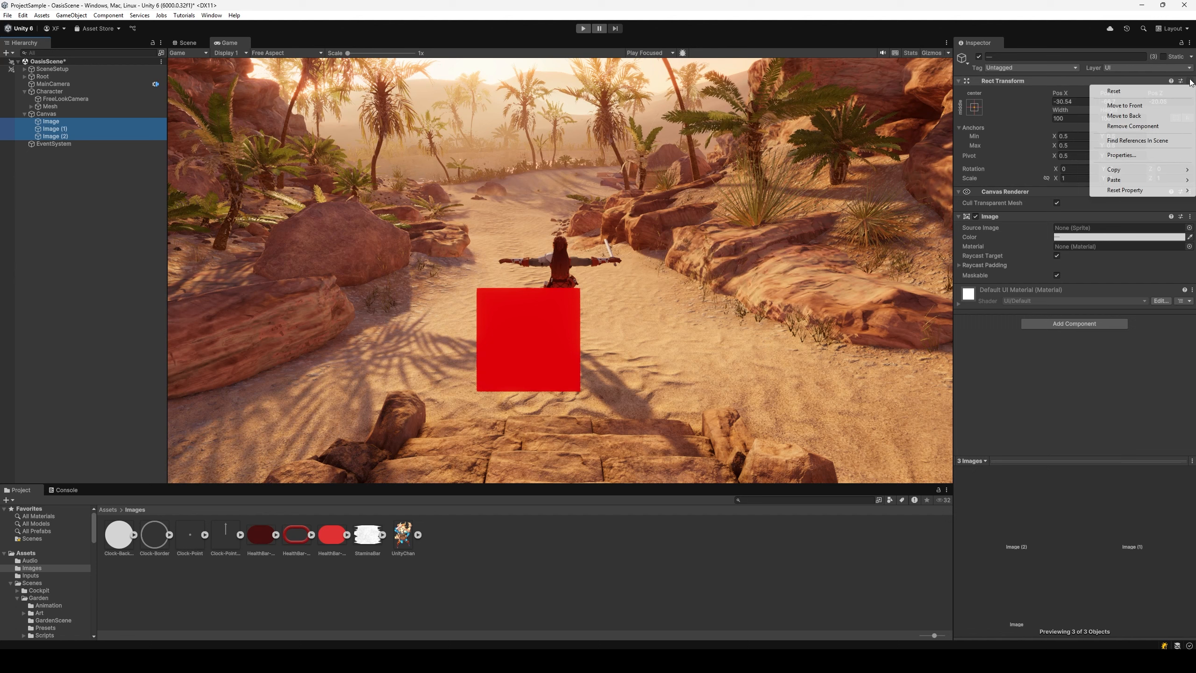
click(1139, 93)
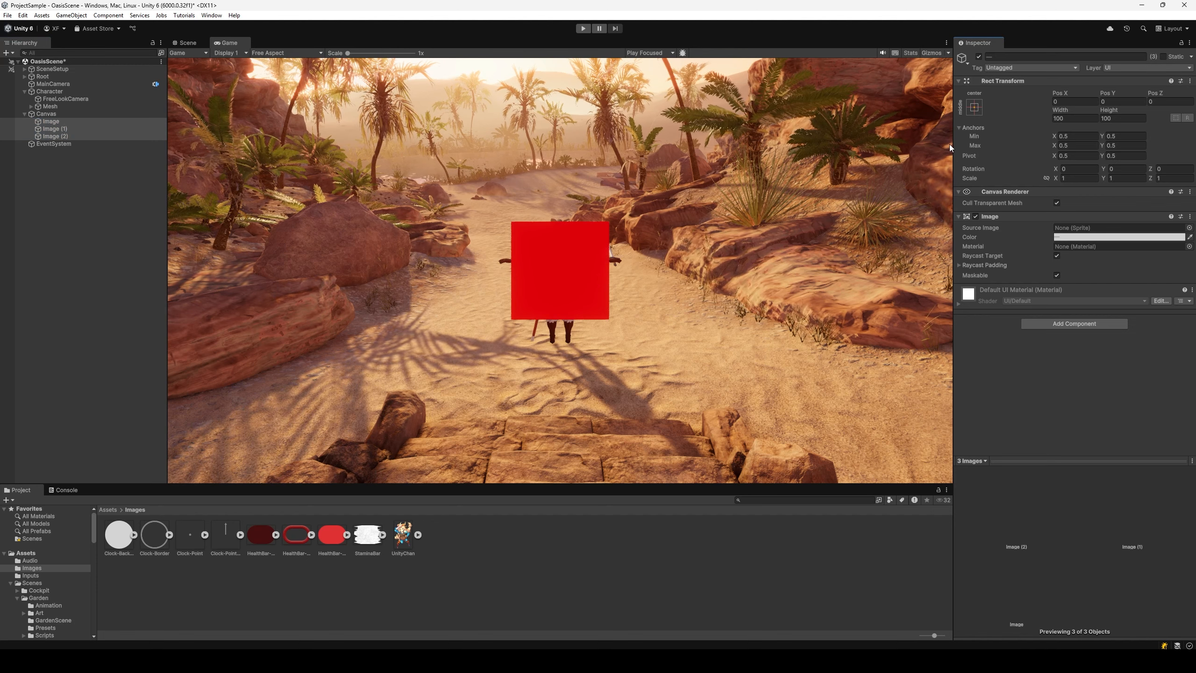
- Offset the images in depth: Pos Z about -35 for green Image (1) and about -90 for red Image (2)
click(71, 121)
click(71, 128)
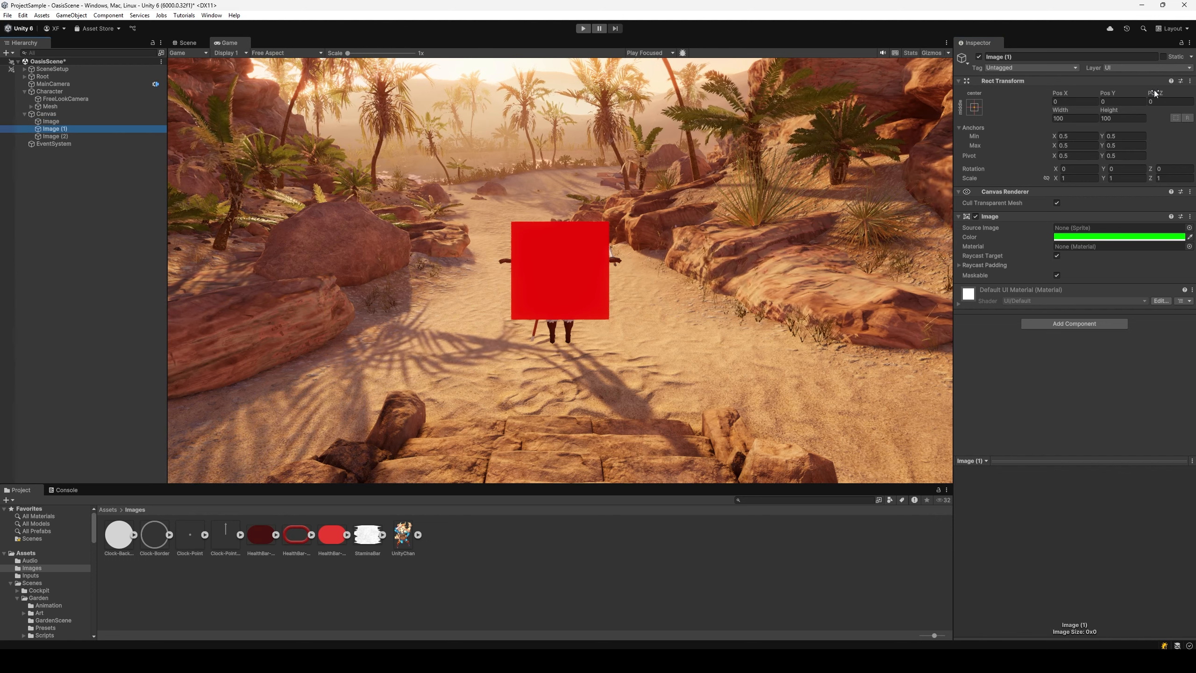
drag(1154, 91, 861, 96)
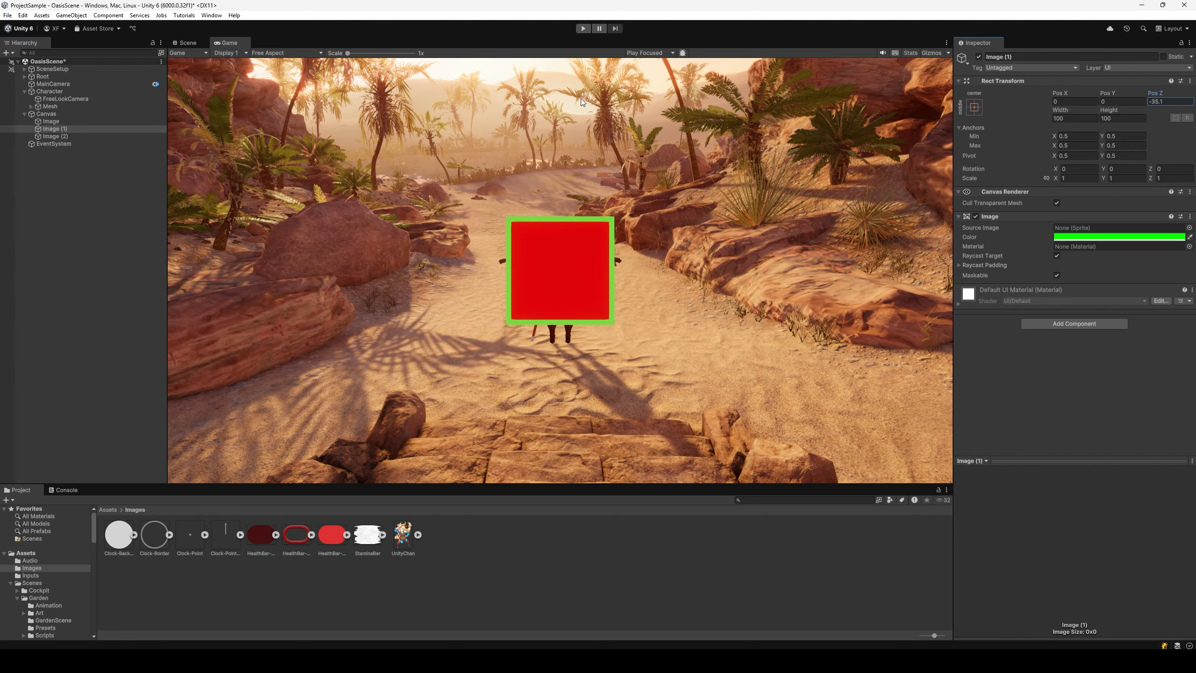
click(55, 136)
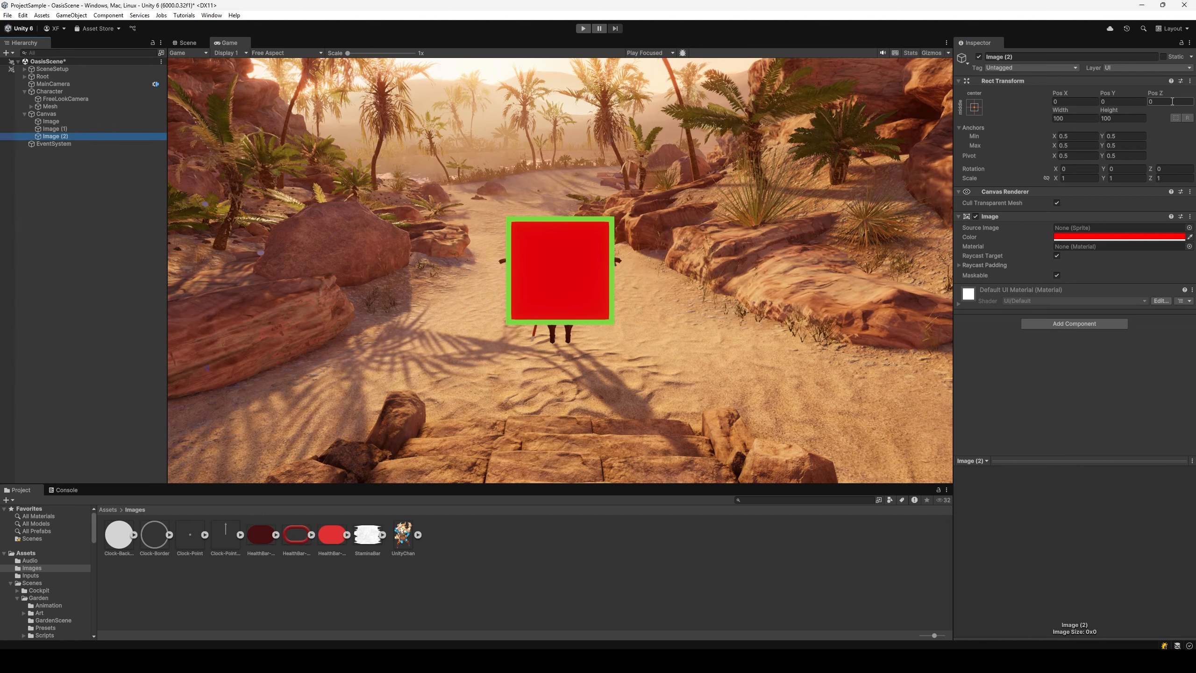
drag(1155, 93, 1017, 120)
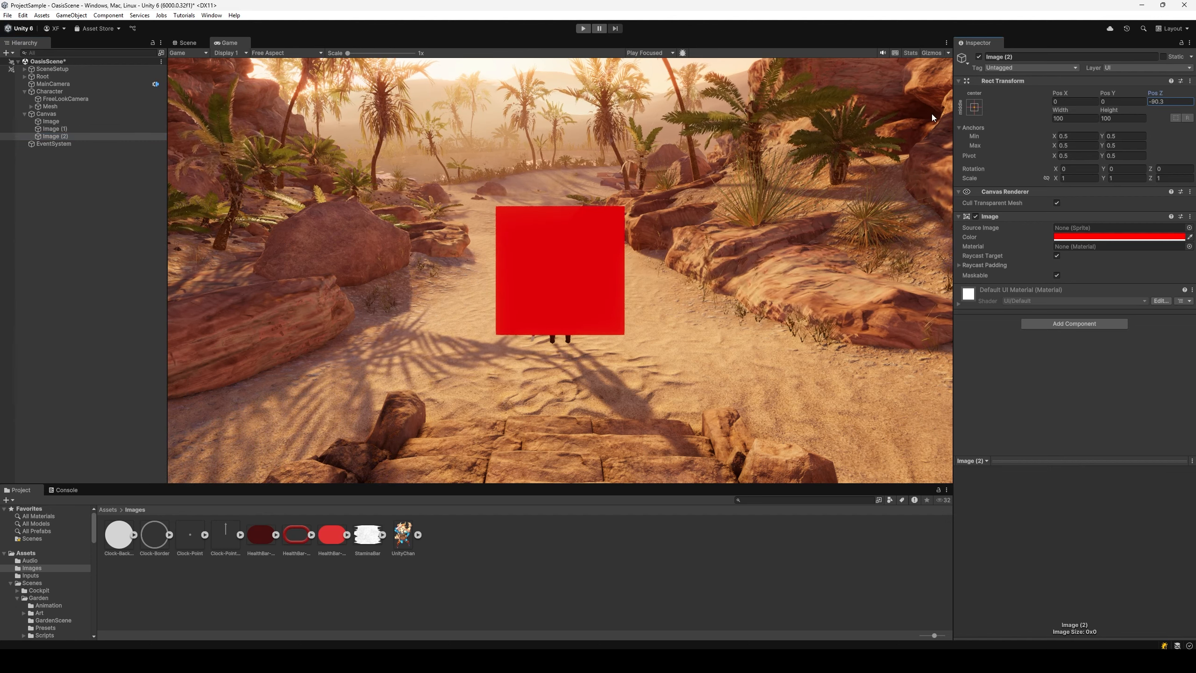
- Adjust Pos Z to about -44.8 on the green image and about -106.3 on the red image
click(117, 128)
drag(1149, 93, 1131, 94)
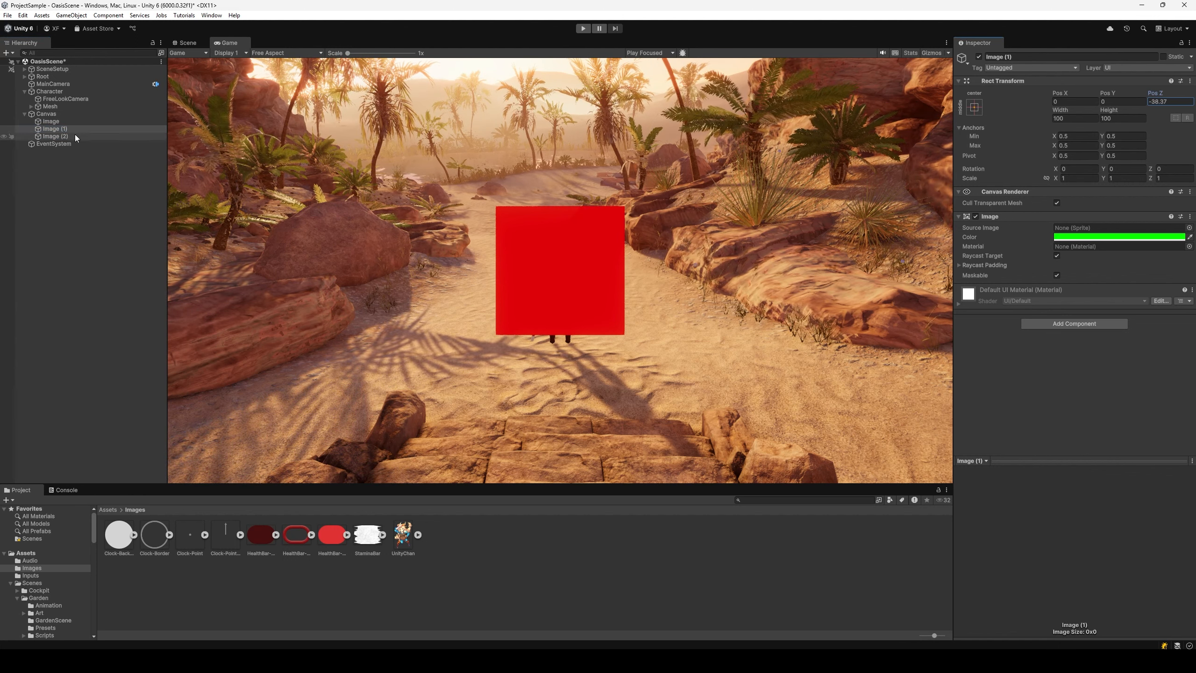
click(55, 136)
drag(1160, 97, 1138, 95)
click(59, 128)
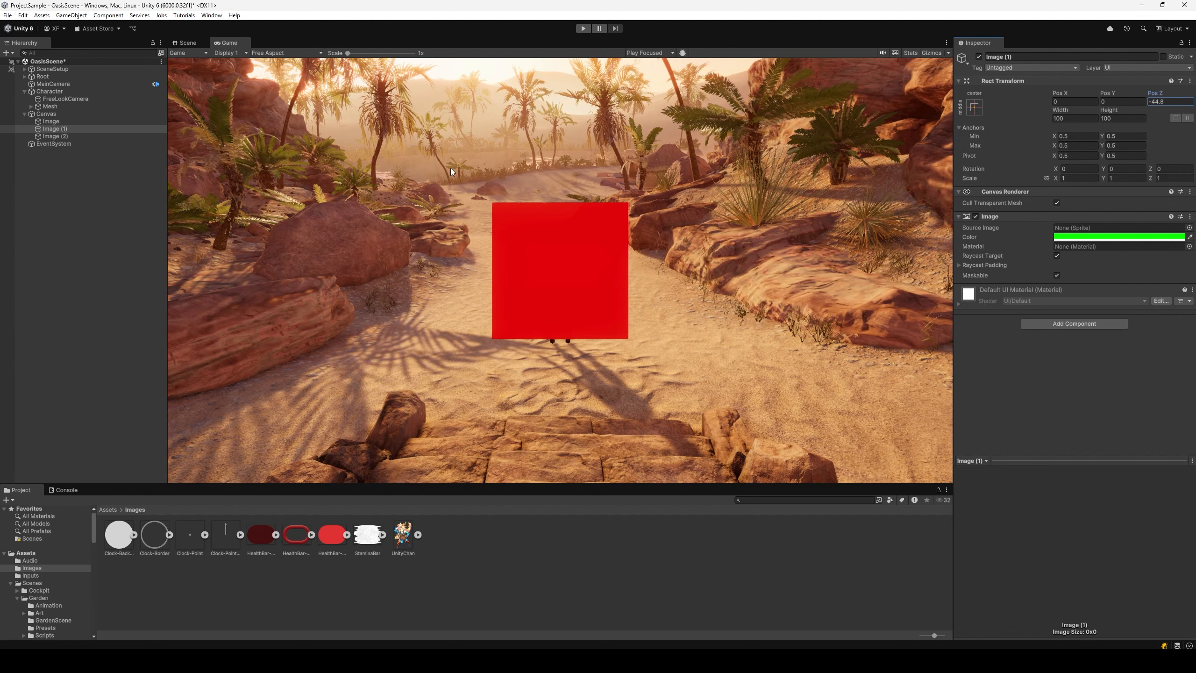
- Reverse the order of the images under the Canvas so Image (2) comes first, followed by Image (1) and Image
click(86, 121)
click(82, 127)
click(74, 136)
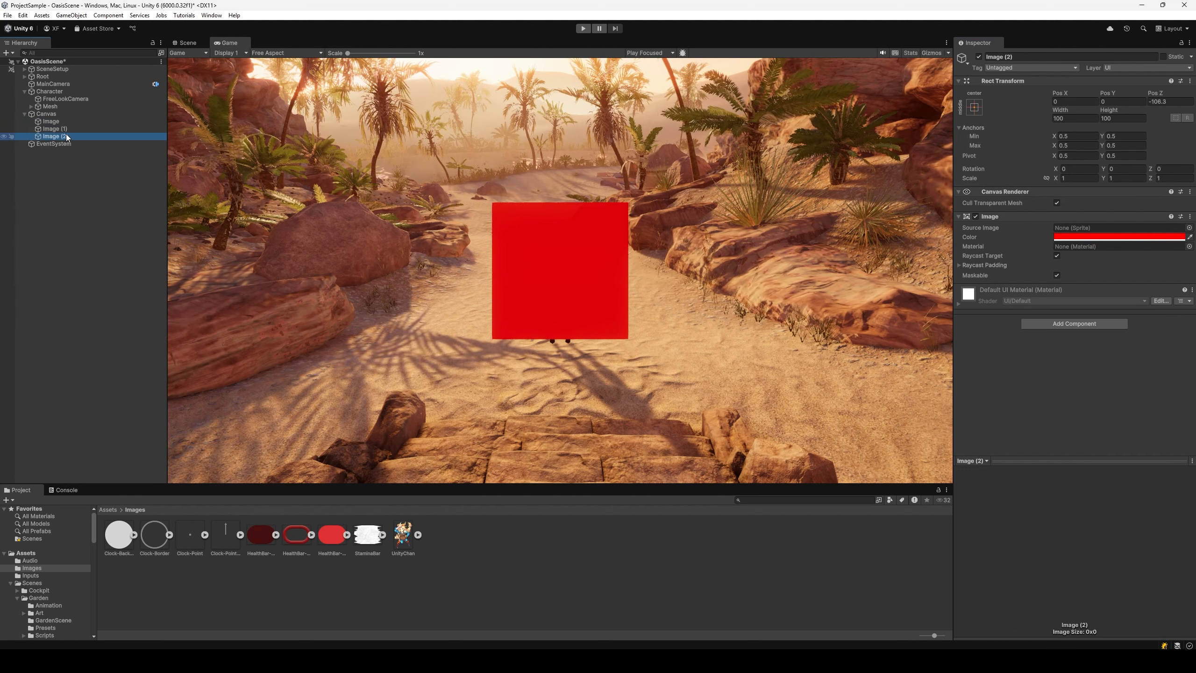
click(54, 123)
drag(64, 124, 63, 133)
click(65, 122)
click(69, 121)
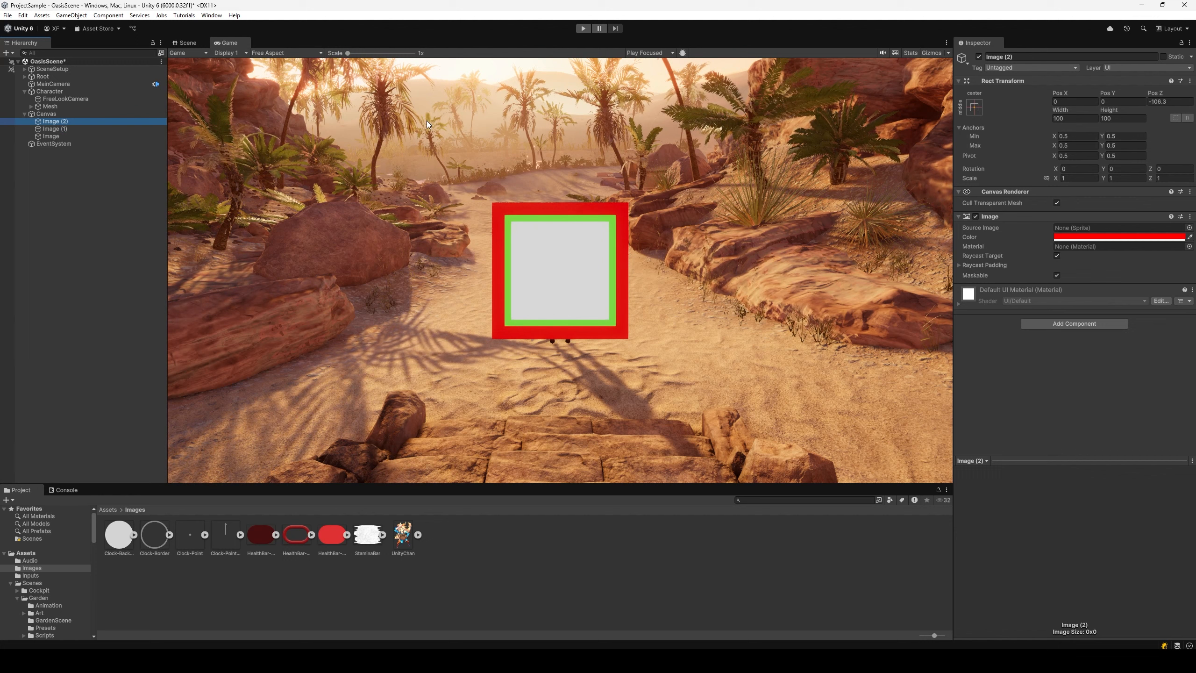
- Set the Pos Z of green Image (1) to about -58
key(Down)
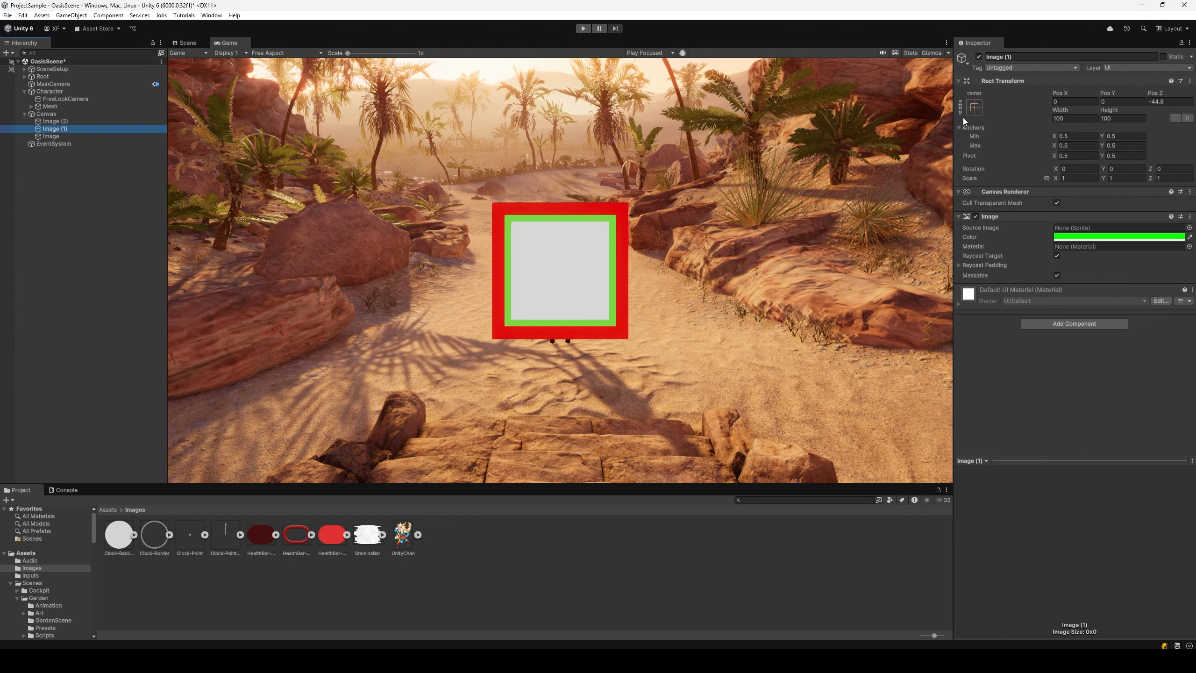
drag(1153, 97, 1119, 96)
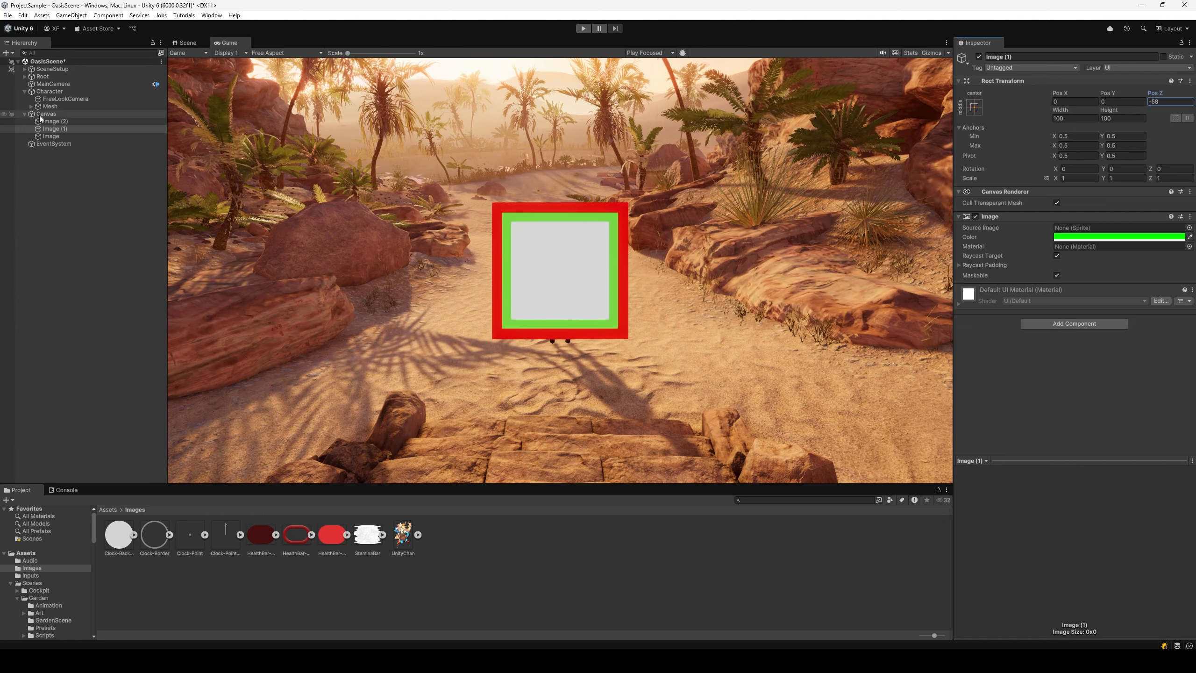
click(60, 129)
- Move all three images together to Pos X about -207 and Pos Y about -55
click(65, 122)
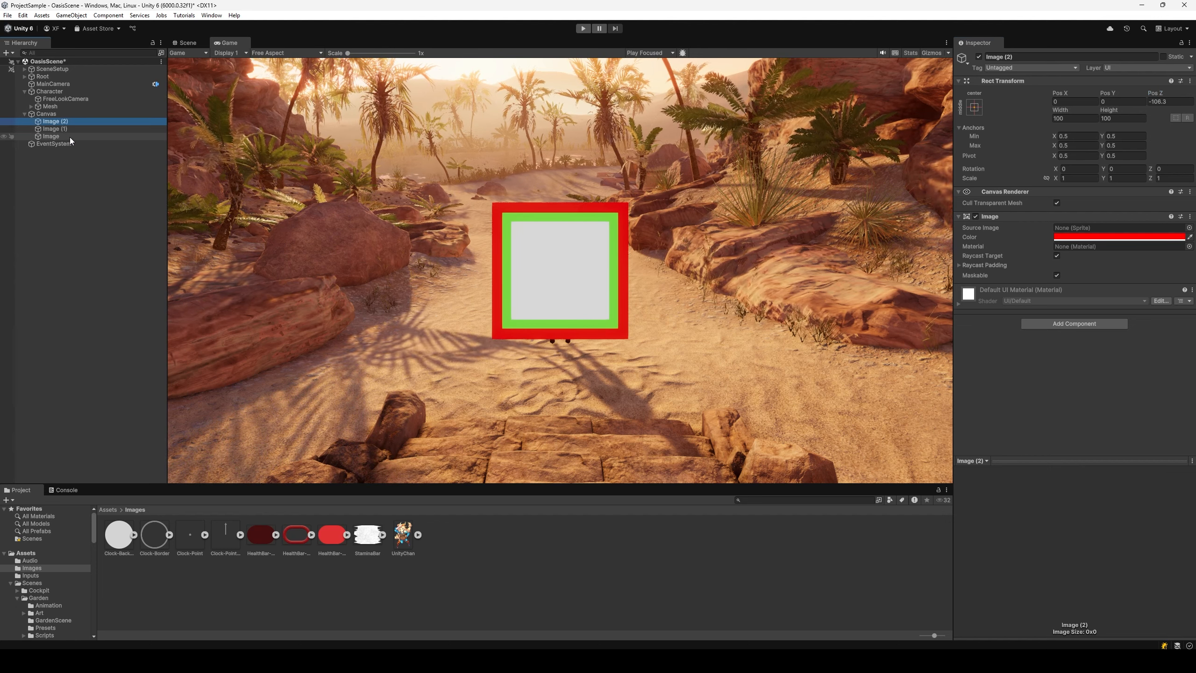
shift+click(69, 136)
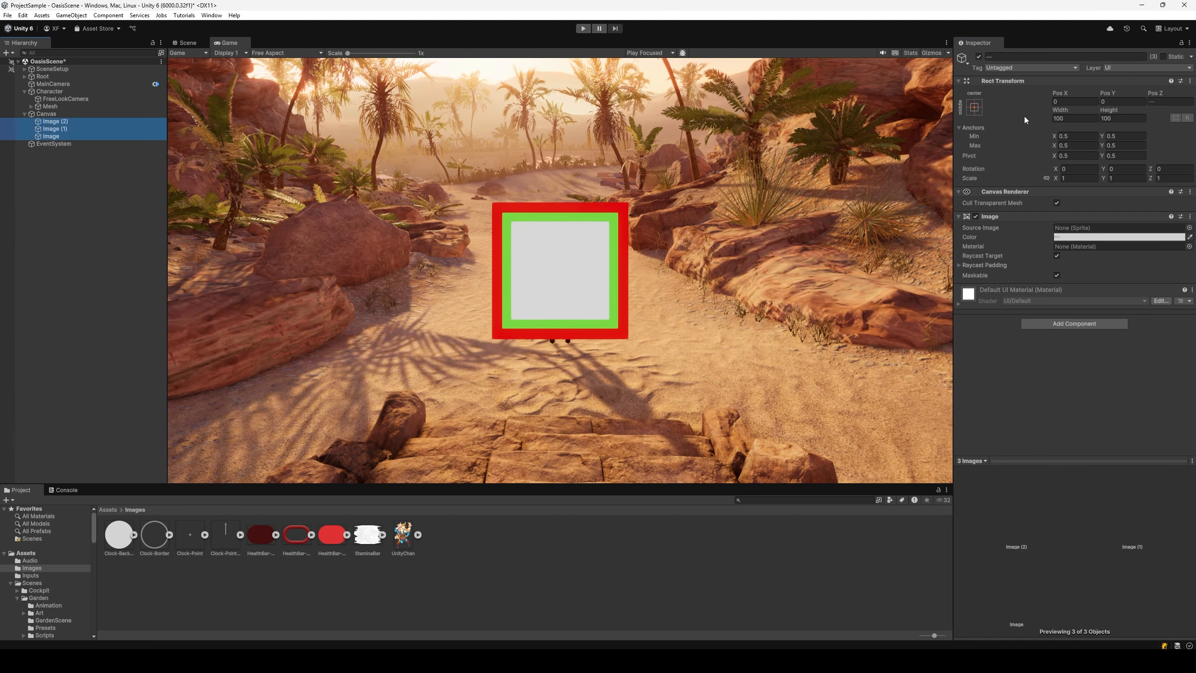
drag(1061, 94, 852, 77)
drag(1108, 94, 1052, 90)
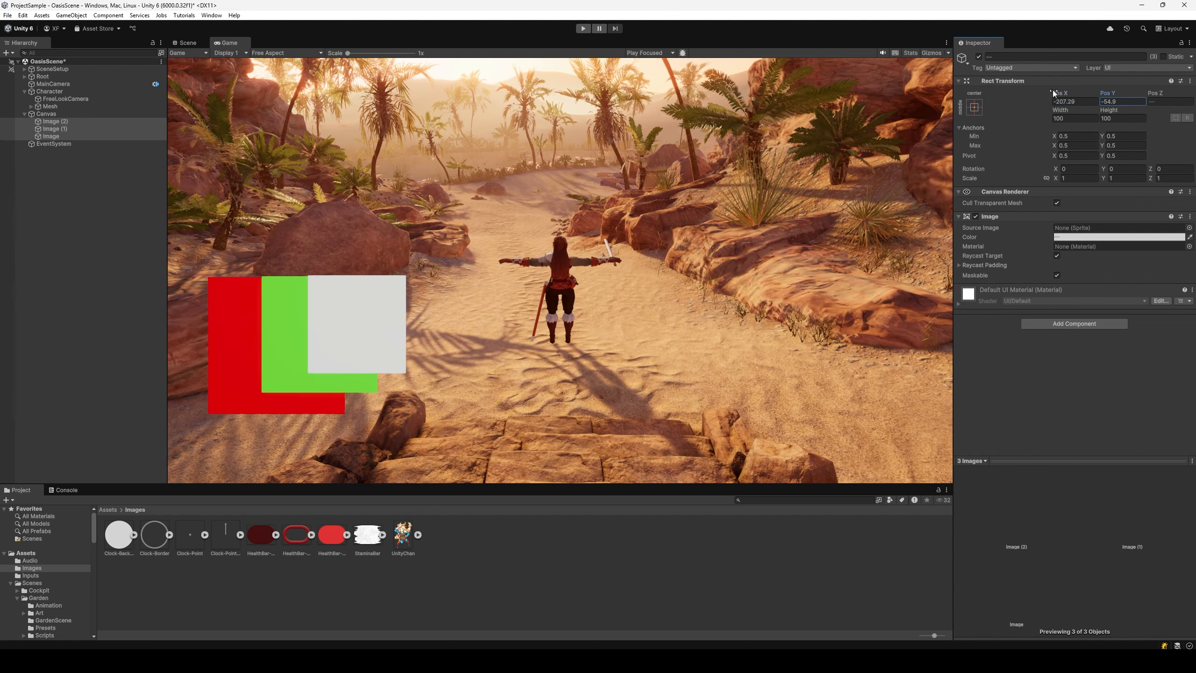
- Set the Canvas render mode to Screen Space - Overlay
click(93, 114)
click(1069, 213)
click(1070, 223)
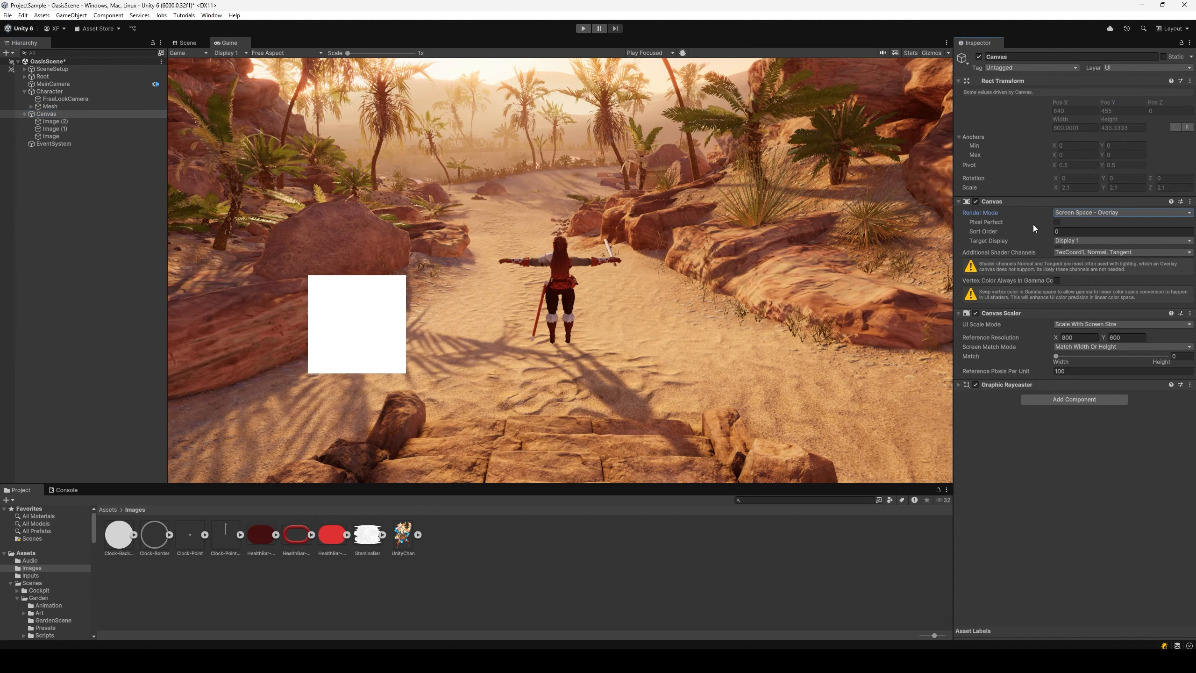
- Delete the red Image (2) and the green Image (1) from the Canvas
click(77, 124)
ctrl+click(67, 129)
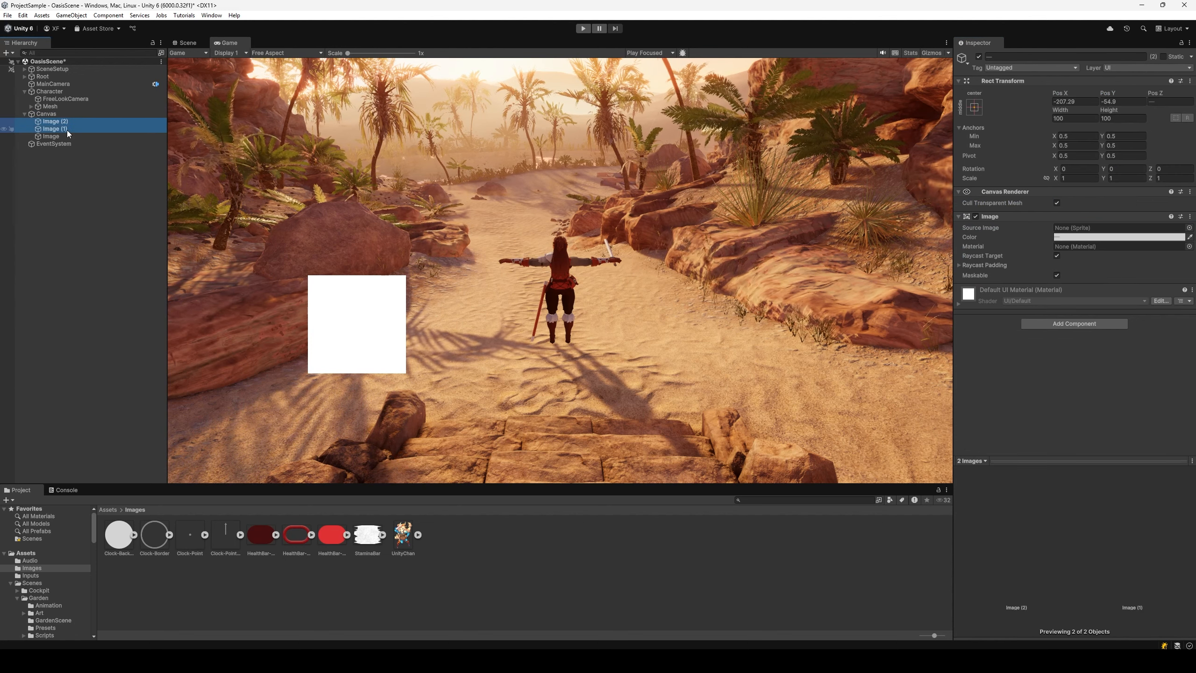
key(Delete)
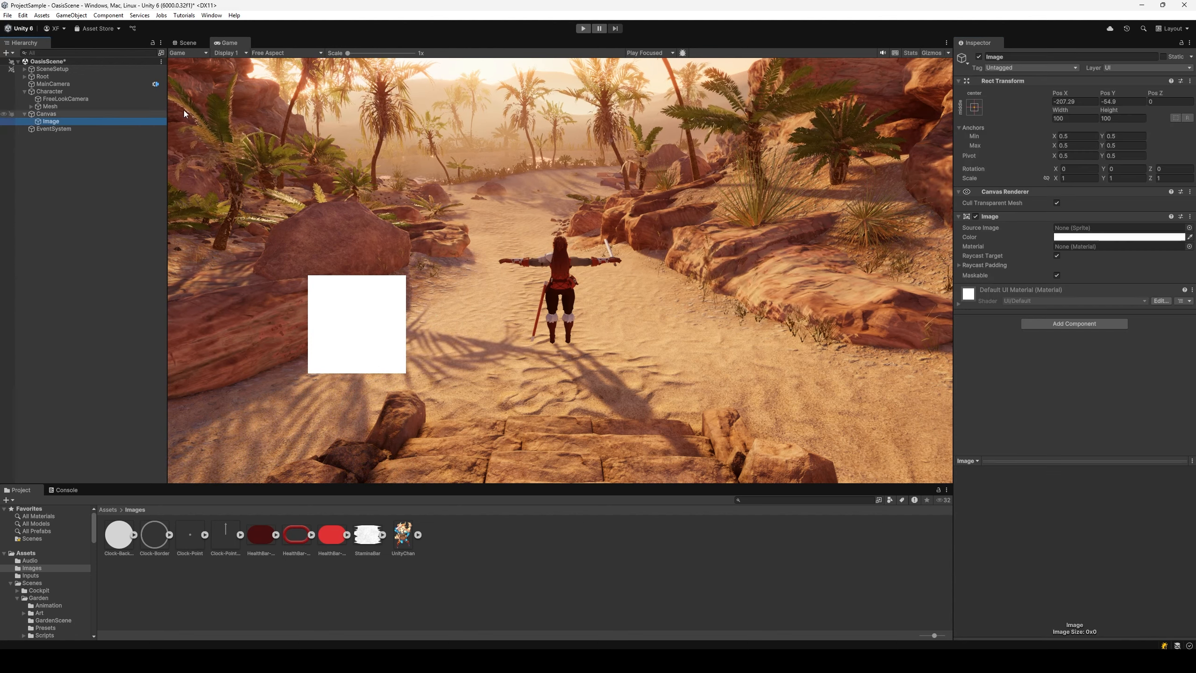
- Reset the white Image's position so that Pos X and Pos Y are 0
right_click(1091, 80)
click(1124, 92)
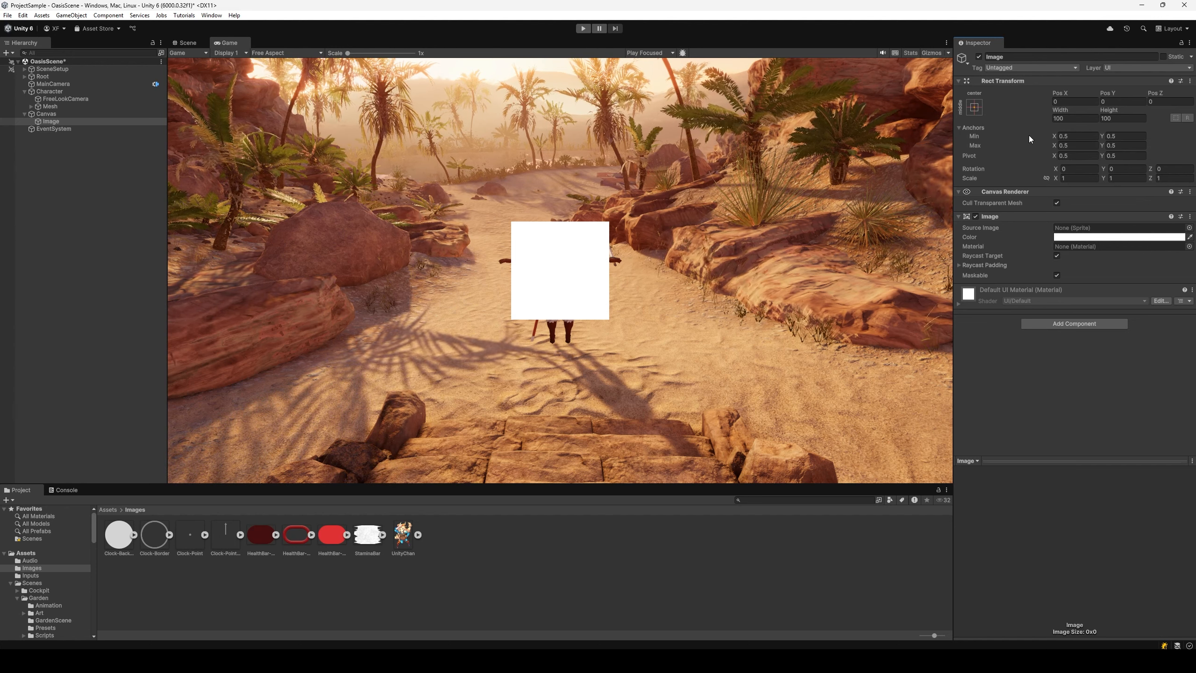
- Enlarge the Image to a width of about 133 and a height of about 123
click(1121, 118)
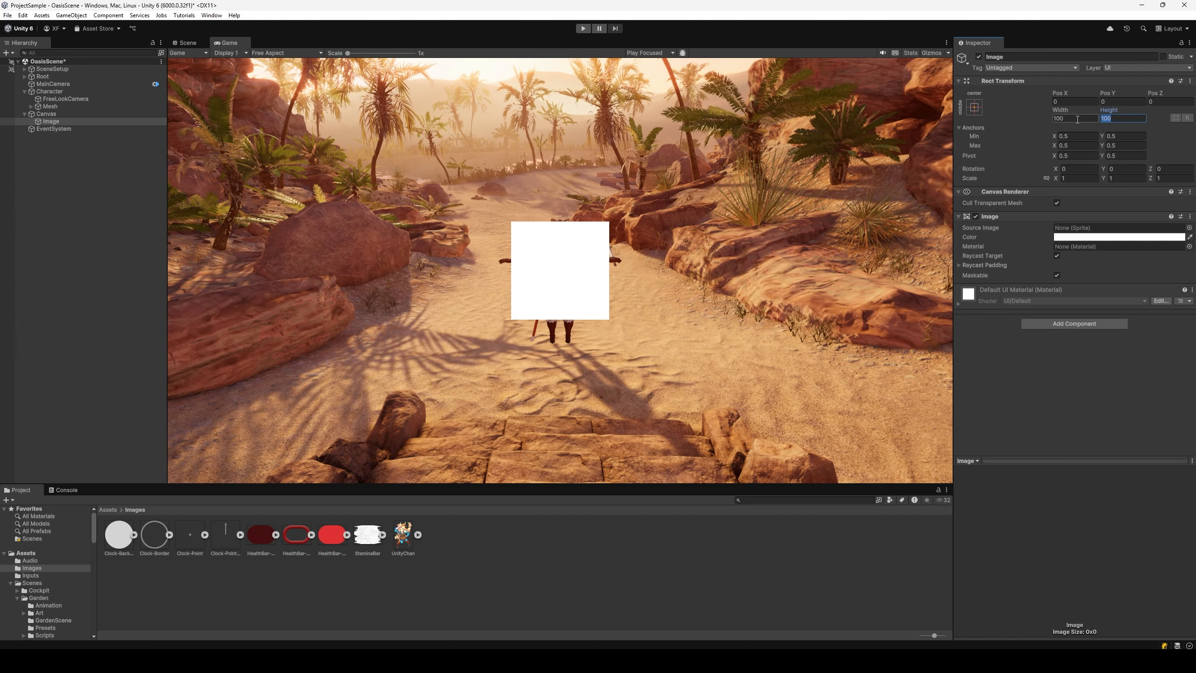
click(1077, 119)
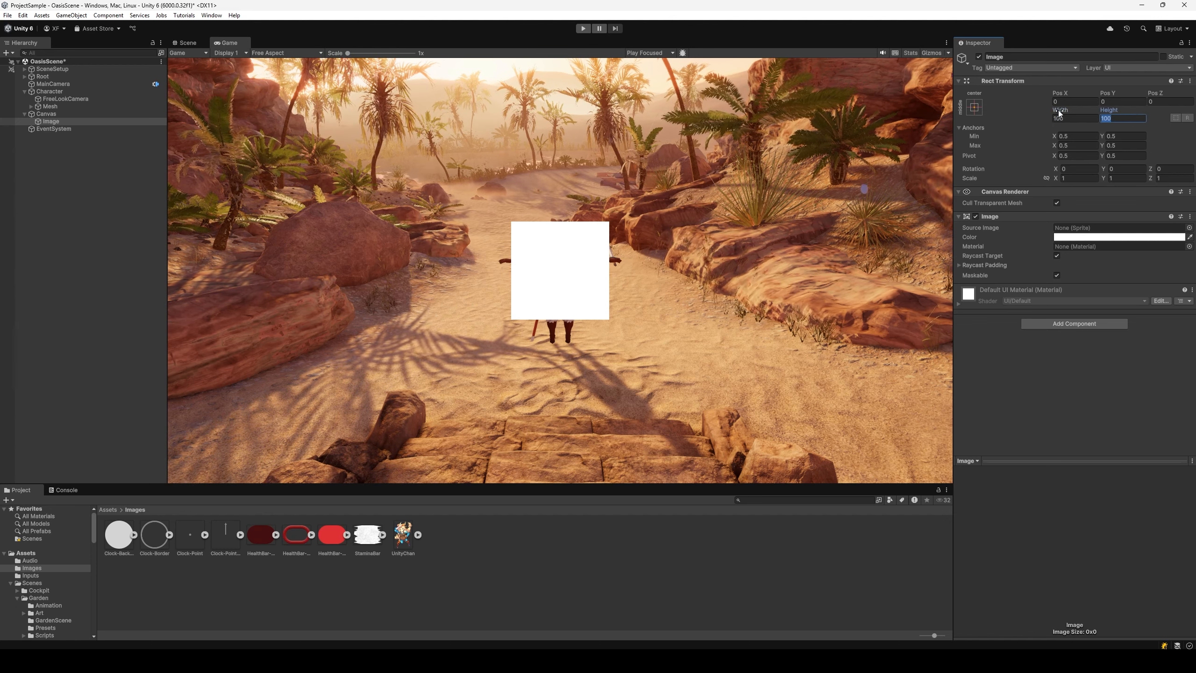
drag(1061, 111, 555, 104)
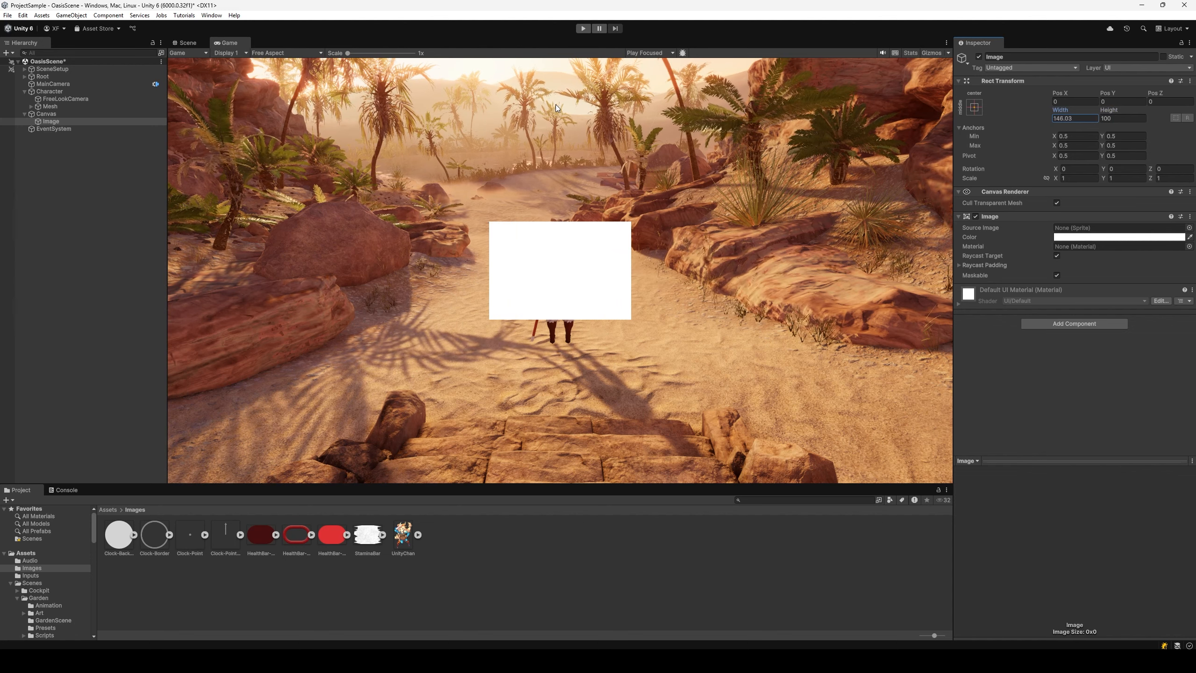
click(1125, 110)
drag(1125, 110, 952, 135)
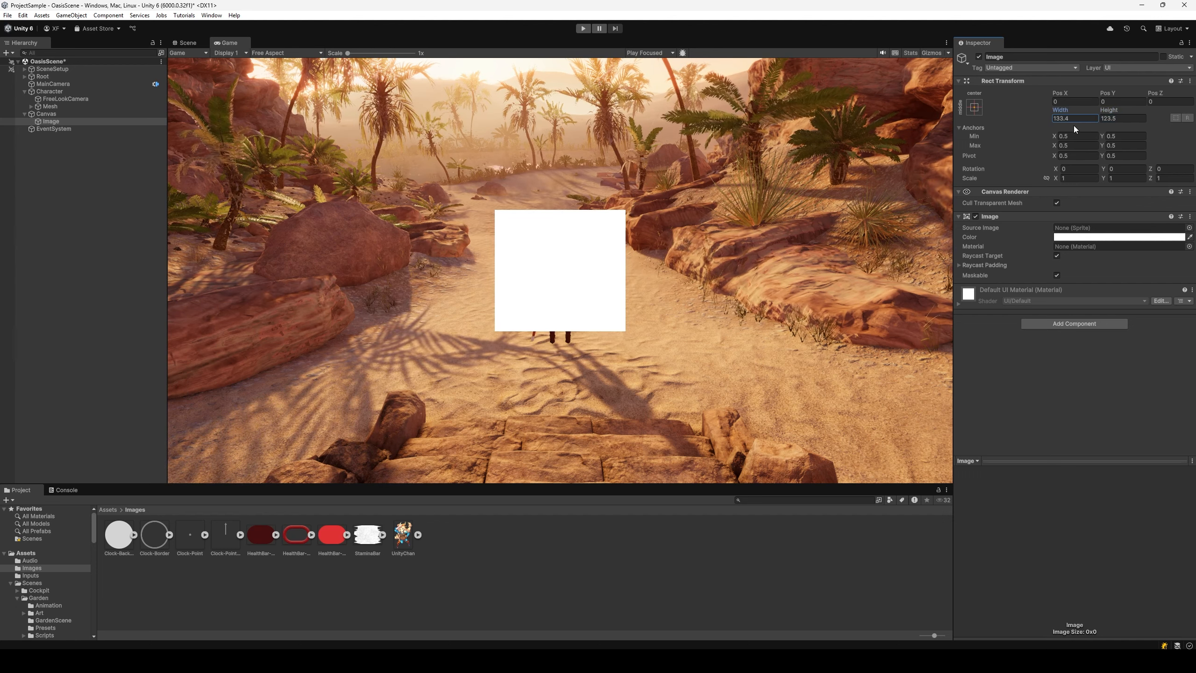
- Set both the width and the height of the Image to 100
click(1074, 118)
text(100)
click(1124, 118)
text(100)
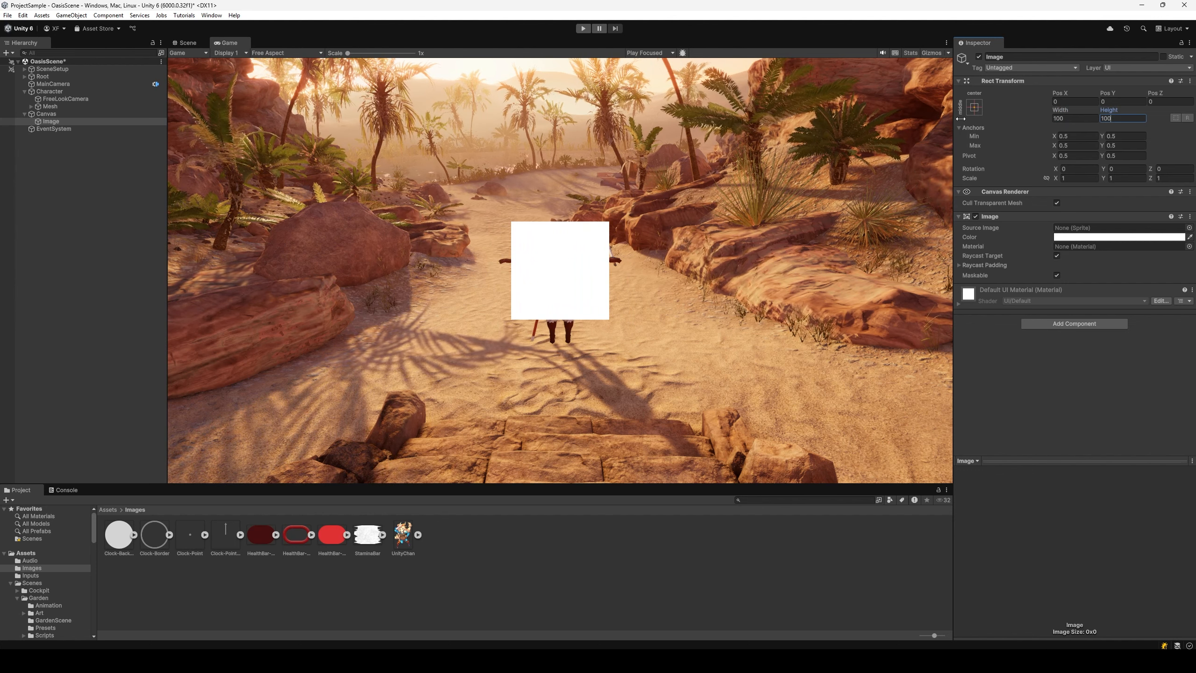
- Set the Image's pivot to X 0, Y 0 and its minimum anchors to X 0, Y 0
click(1069, 136)
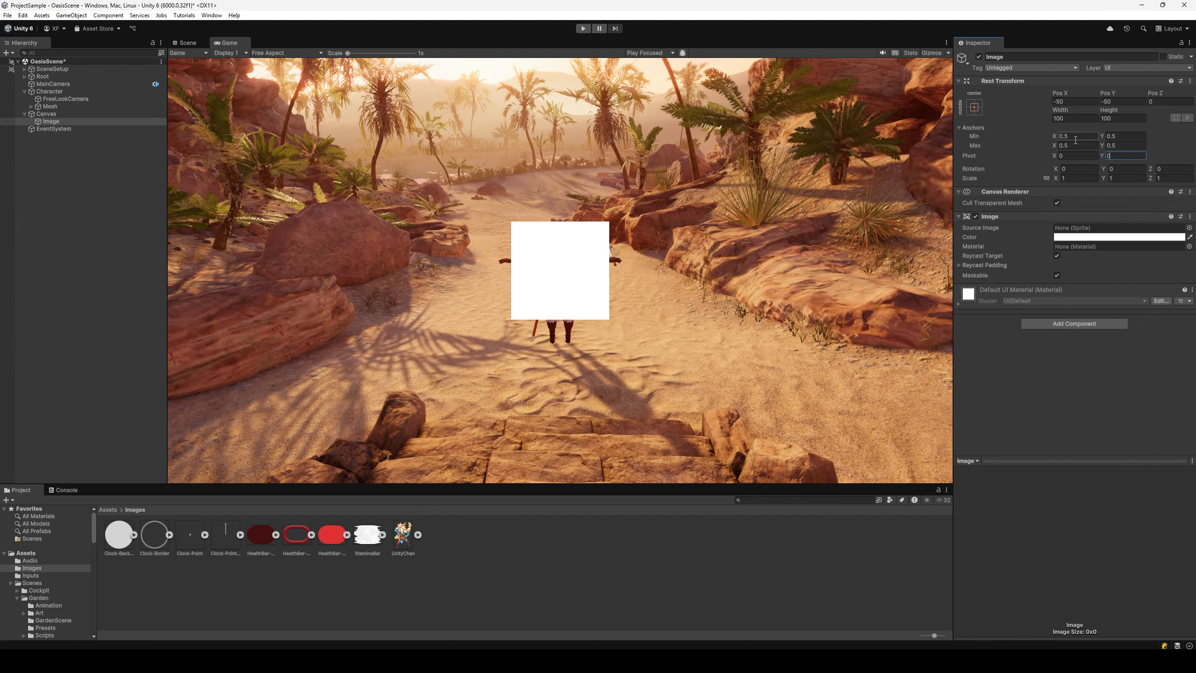
click(1076, 136)
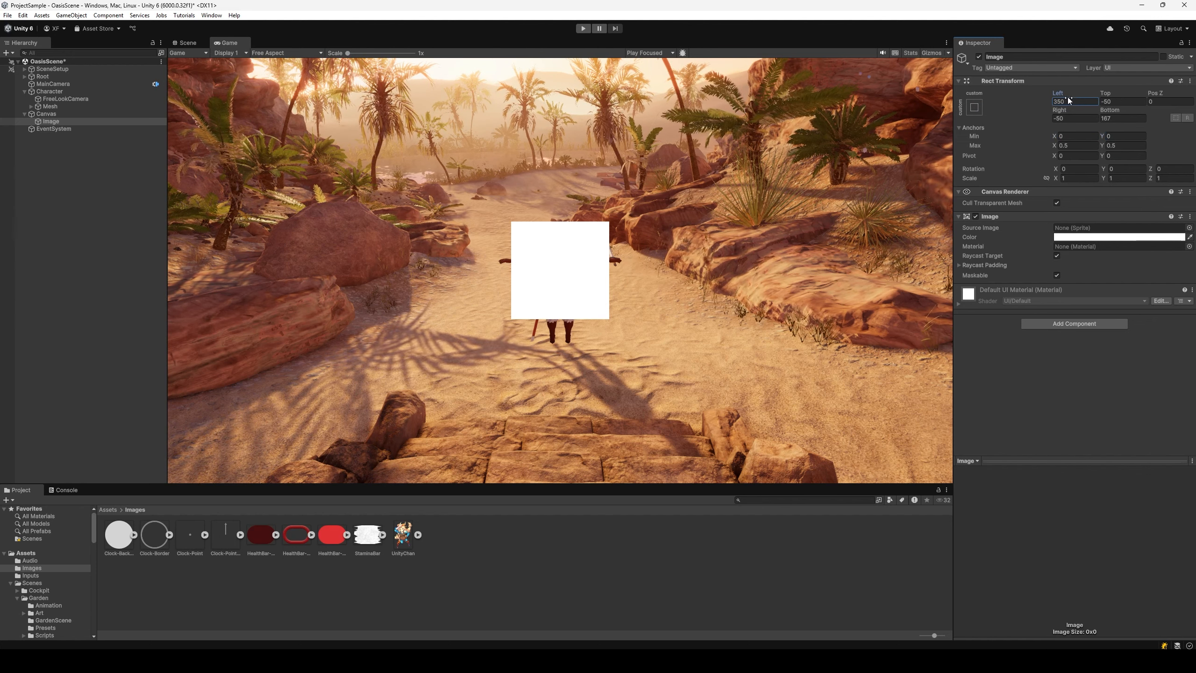
click(1118, 101)
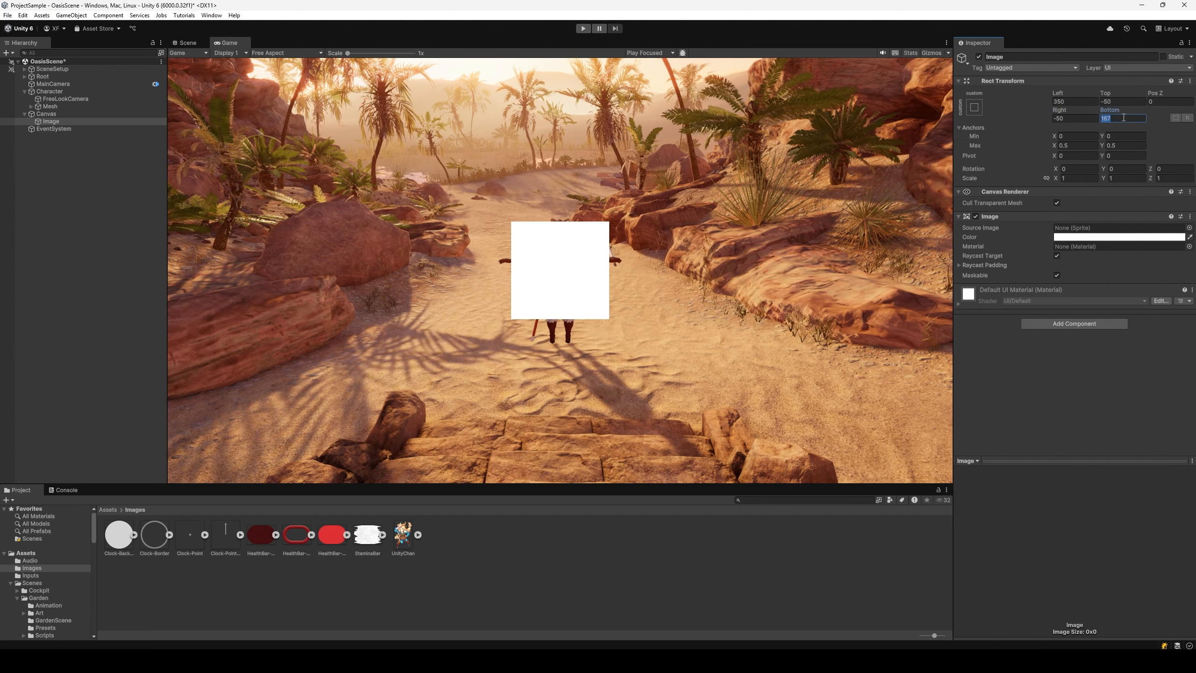
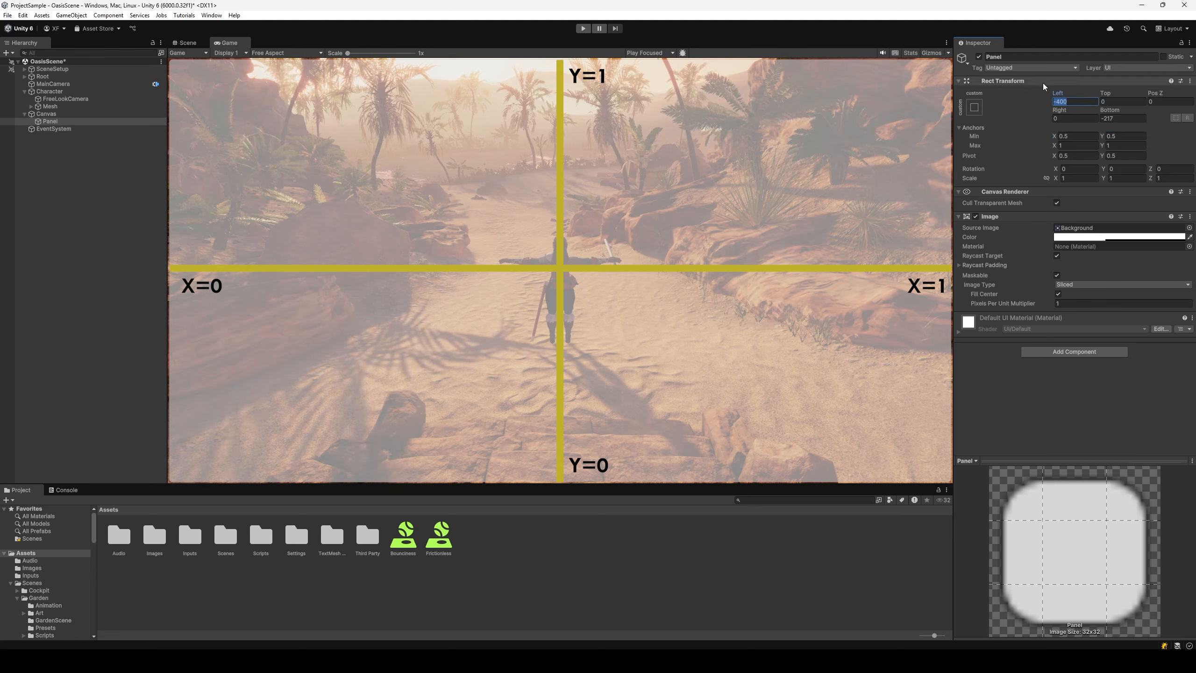
- Set the Left and Bottom offsets of the Panel to 0
text(0)
click(1116, 118)
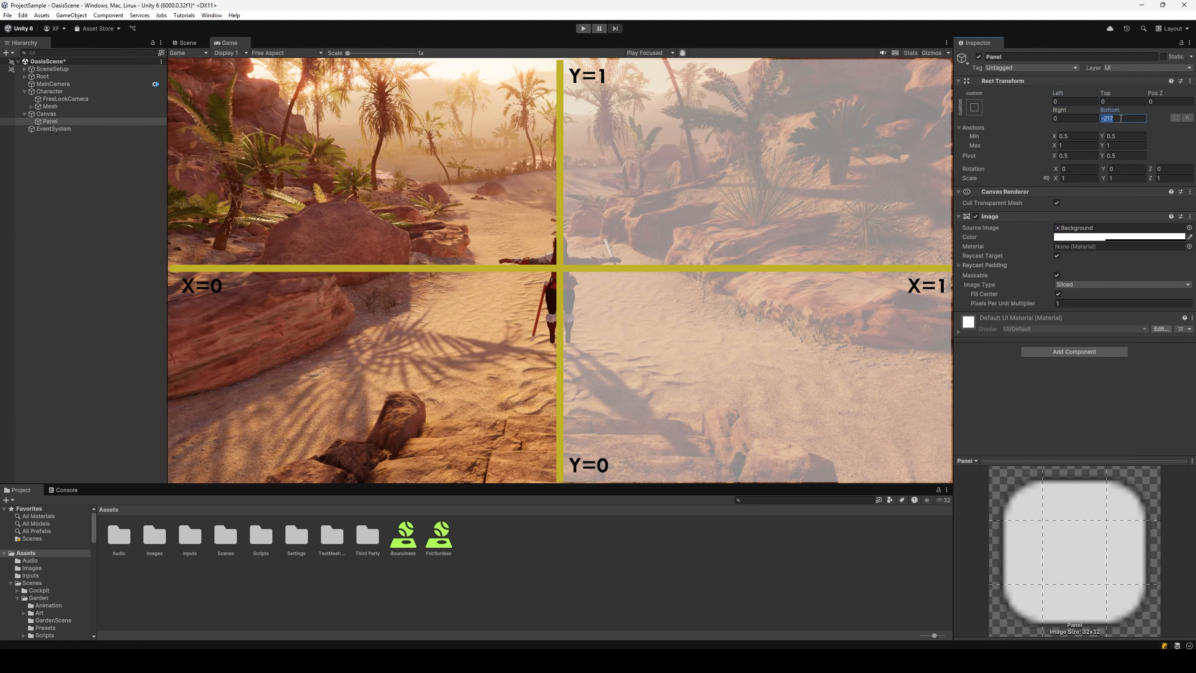
text(0)
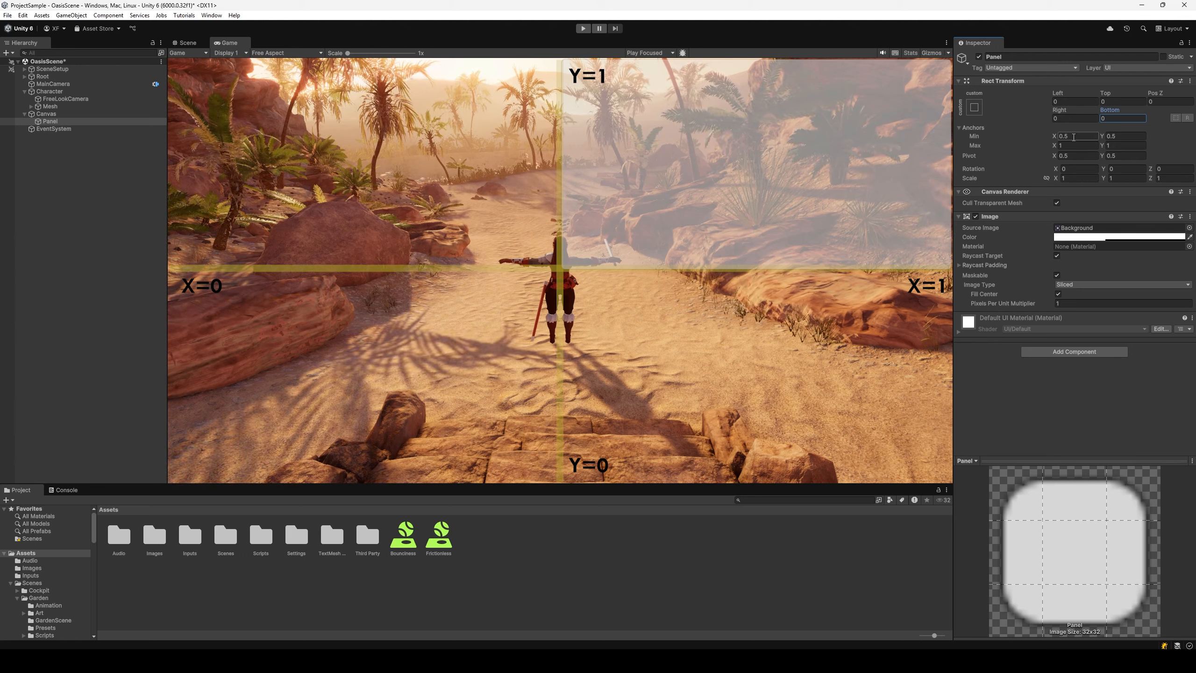
- Set the Panel's minimum anchors to X 0, Y 0 and its maximum anchors to X 0.5, Y 0.5
double_click(1073, 136)
text(0)
key(Tab)
text(0)
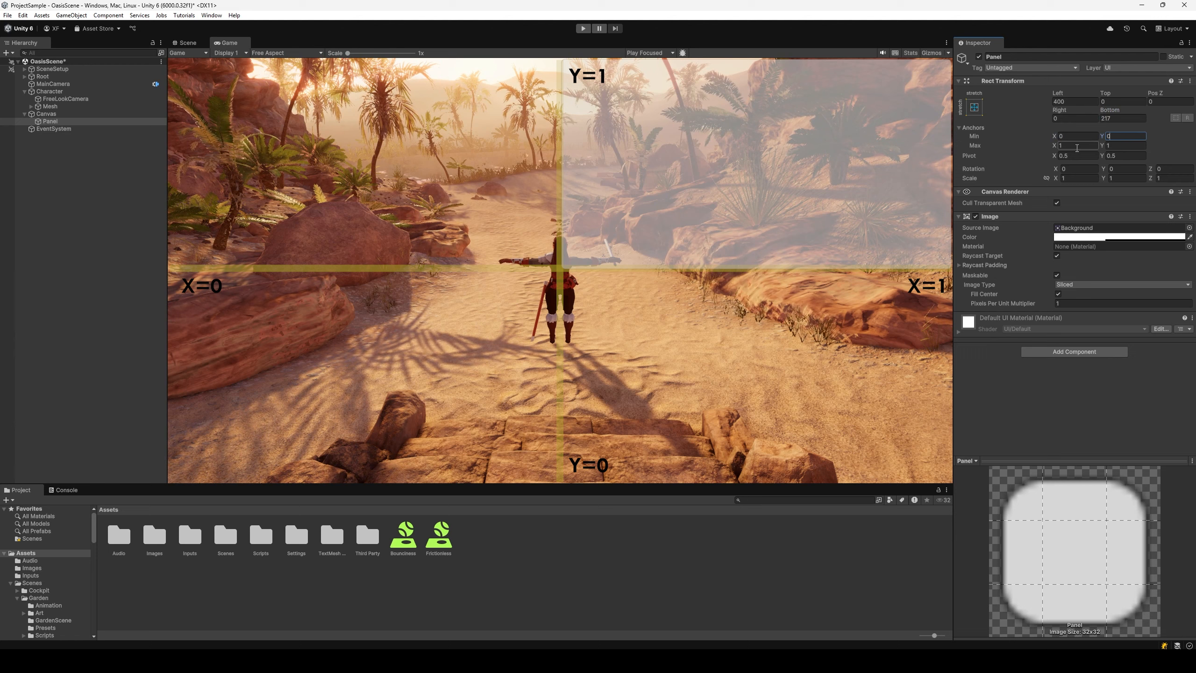
key(Tab)
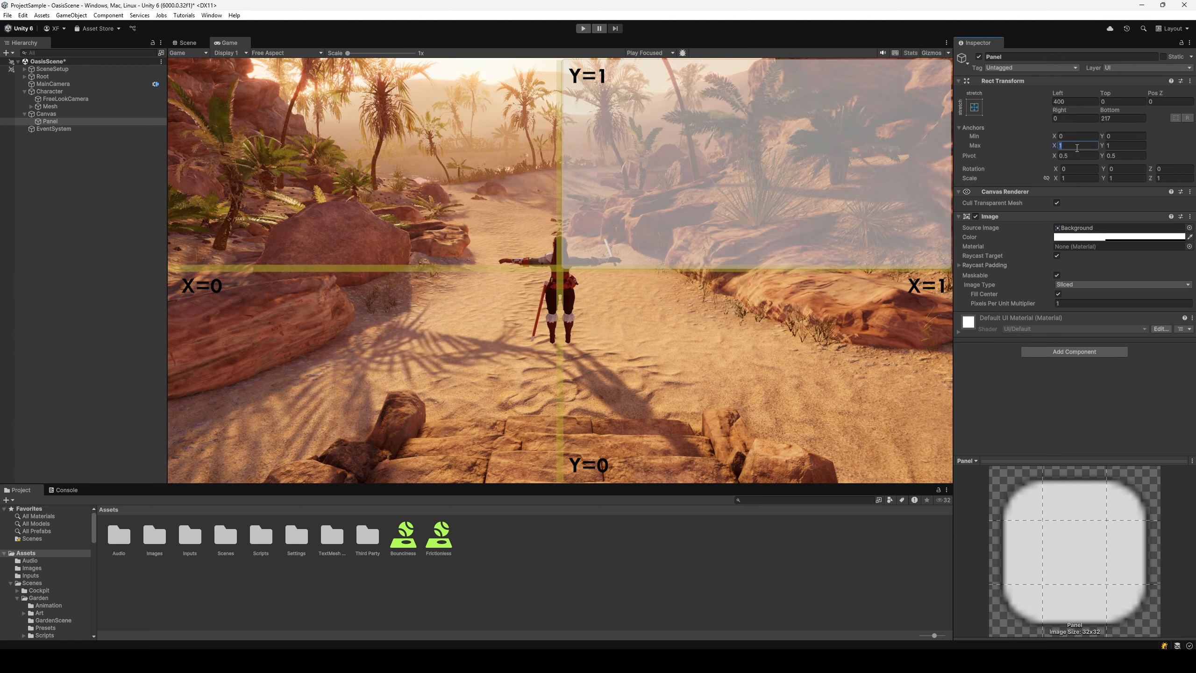
text(.5)
key(Tab)
text(.5)
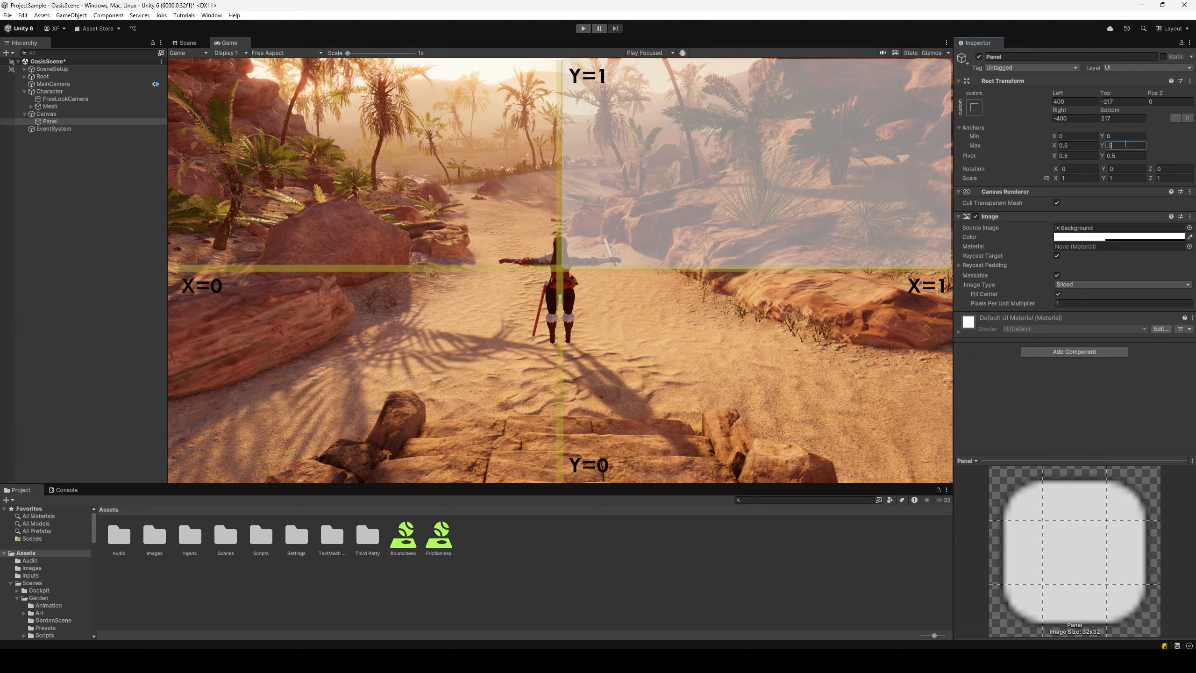
- Set the Panel's Left, Top, Right and Bottom offsets all to 0
double_click(1075, 101)
text(0)
key(Tab)
text(0)
key(Tab)
text(0)
key(Tab)
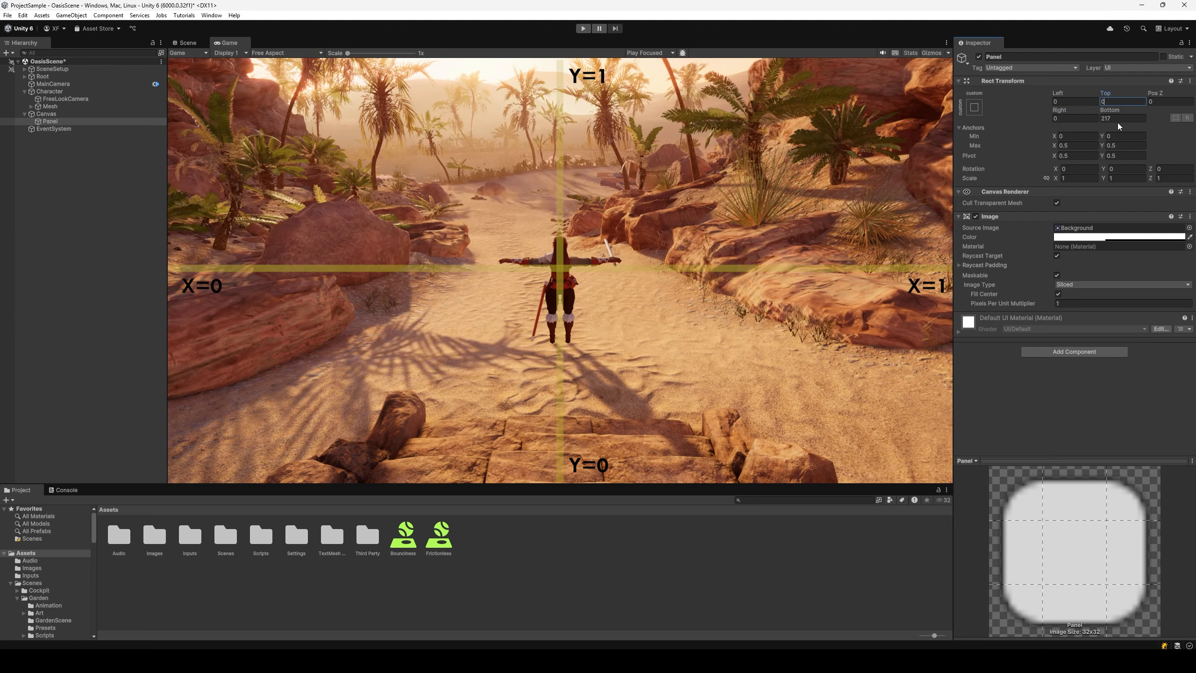
text(0)
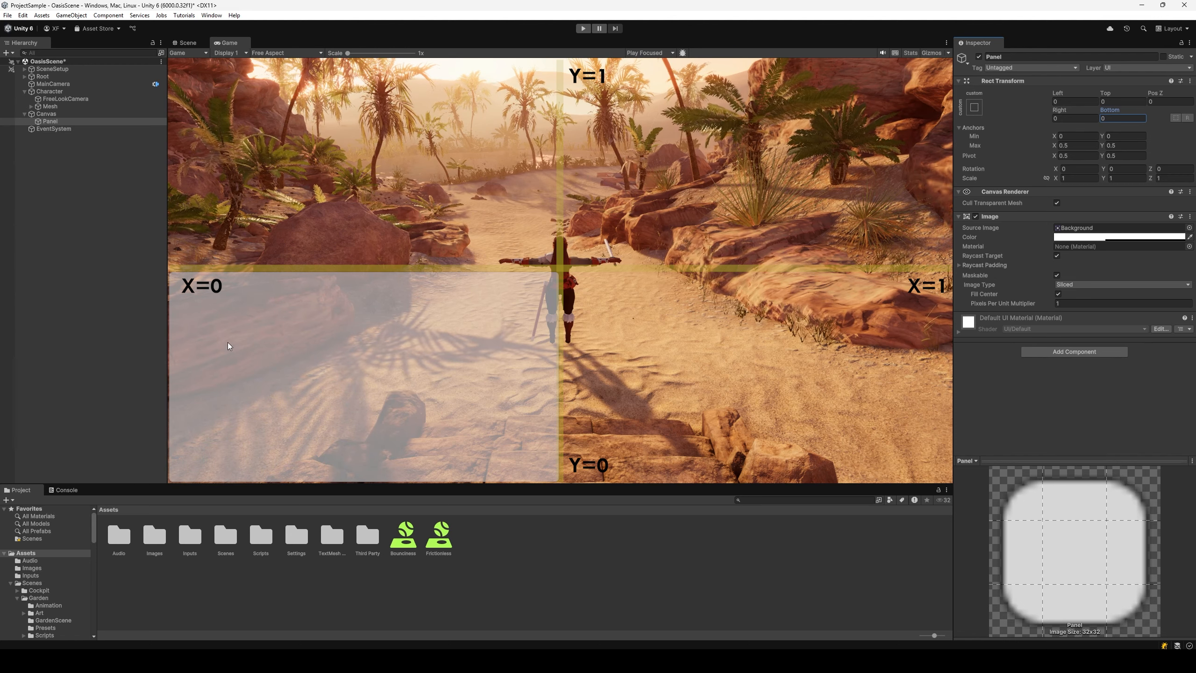
- Add a UI Image as a child of the Panel, keeping its default name
right_click(50, 124)
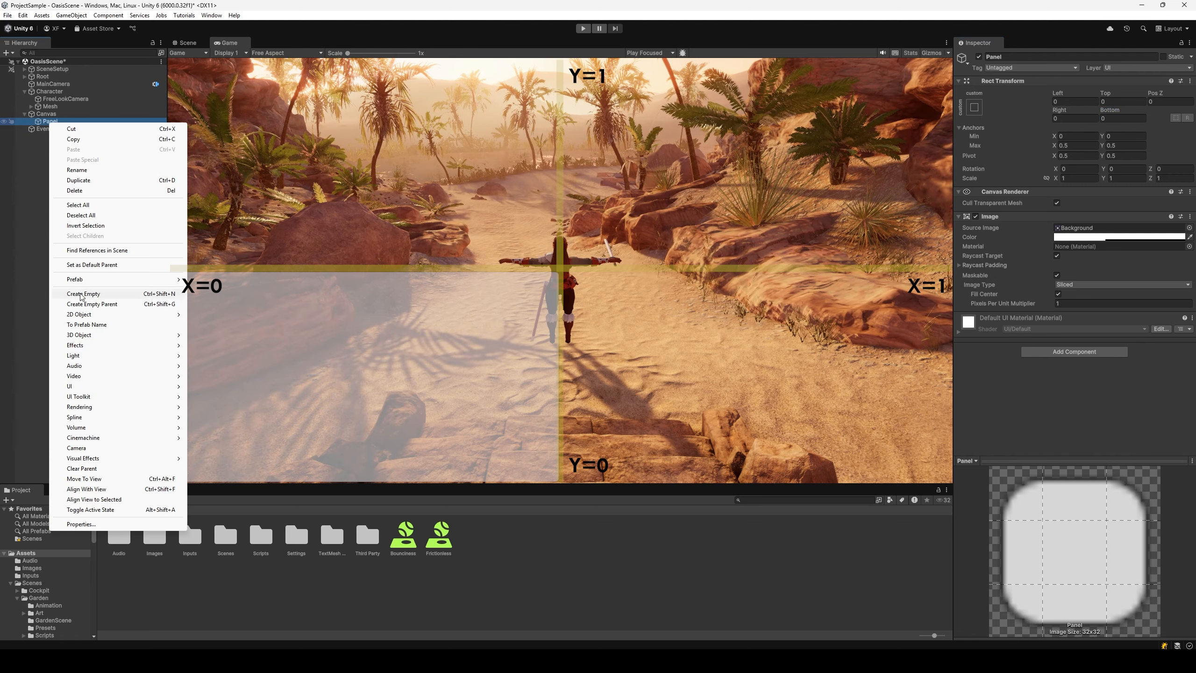
mouse_move(89, 387)
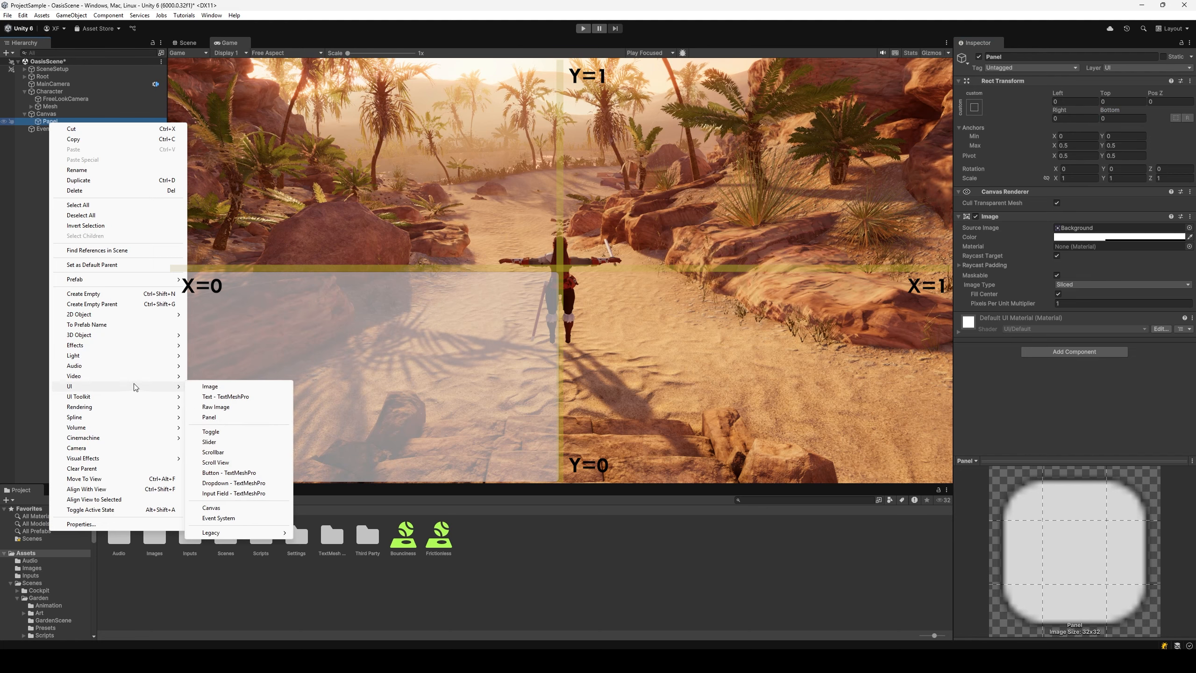
click(210, 387)
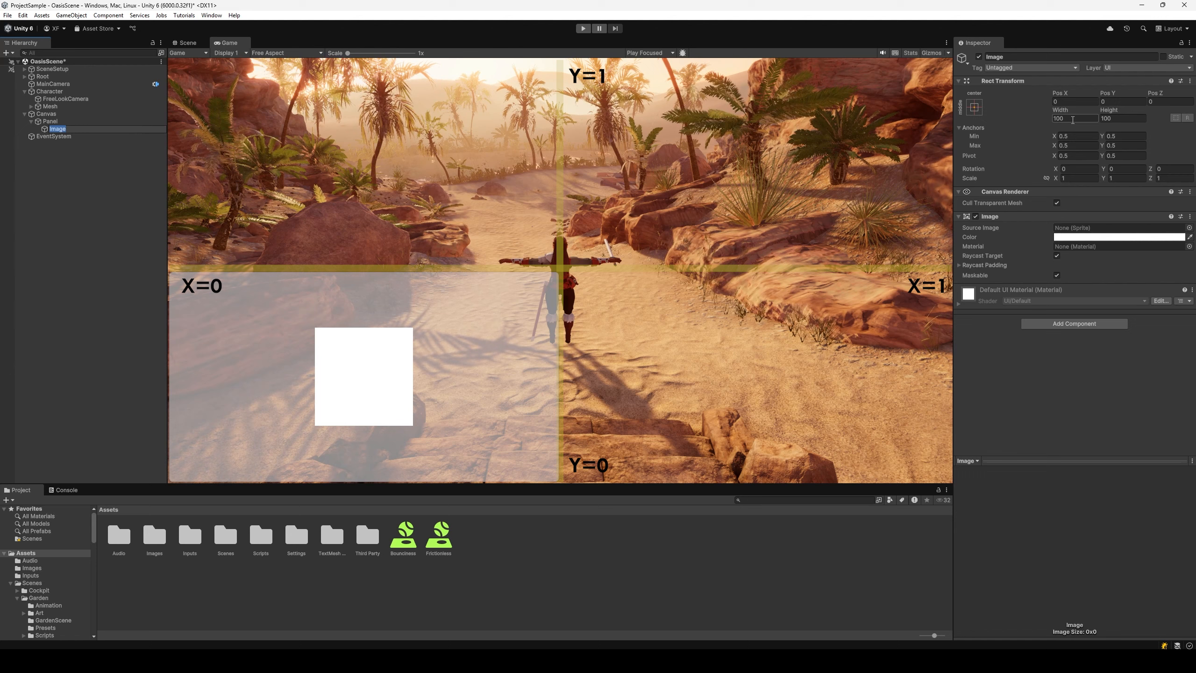
key(Return)
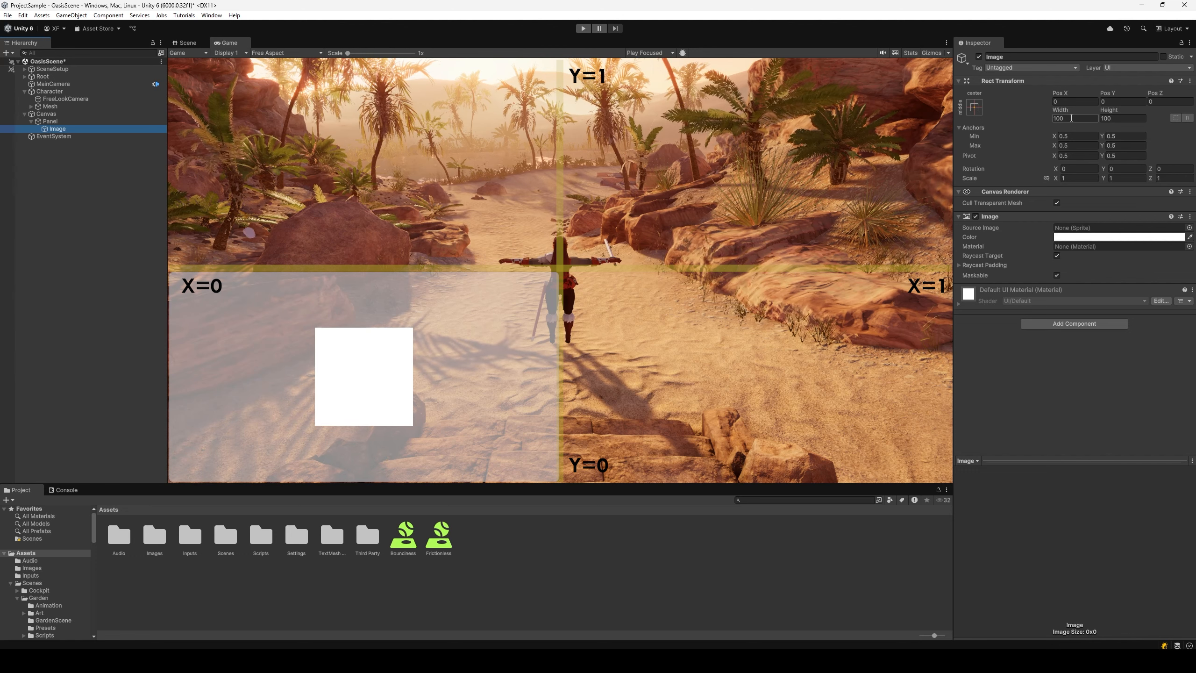
- Set the child Image's minimum anchors to X 0, Y 0 and its maximum anchors to X 1, Y 0
click(1059, 137)
text(0)
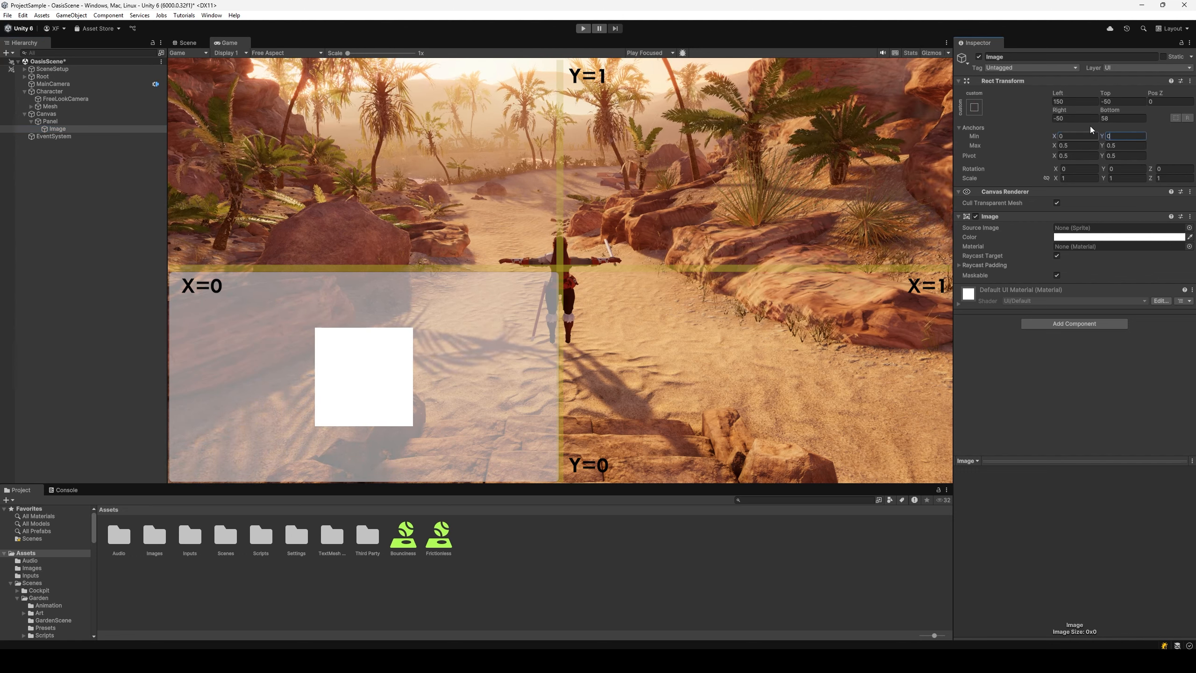
click(1076, 146)
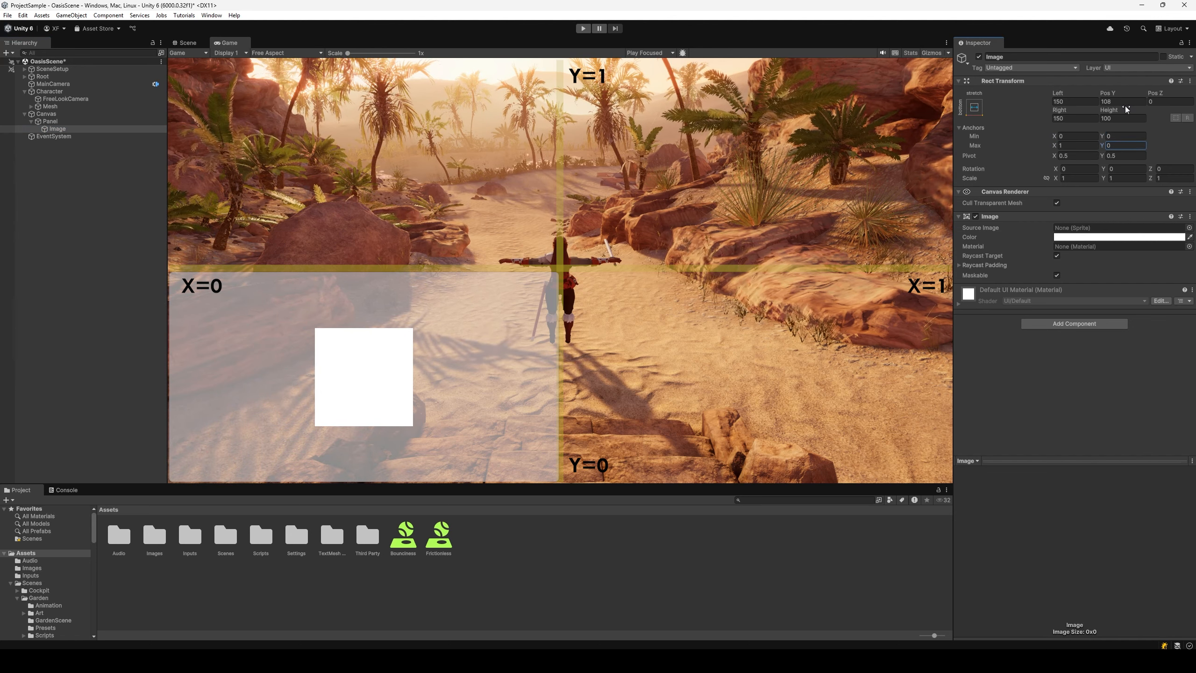
- Set the child Image's Left and Right offsets to 0
click(1076, 102)
text(0)
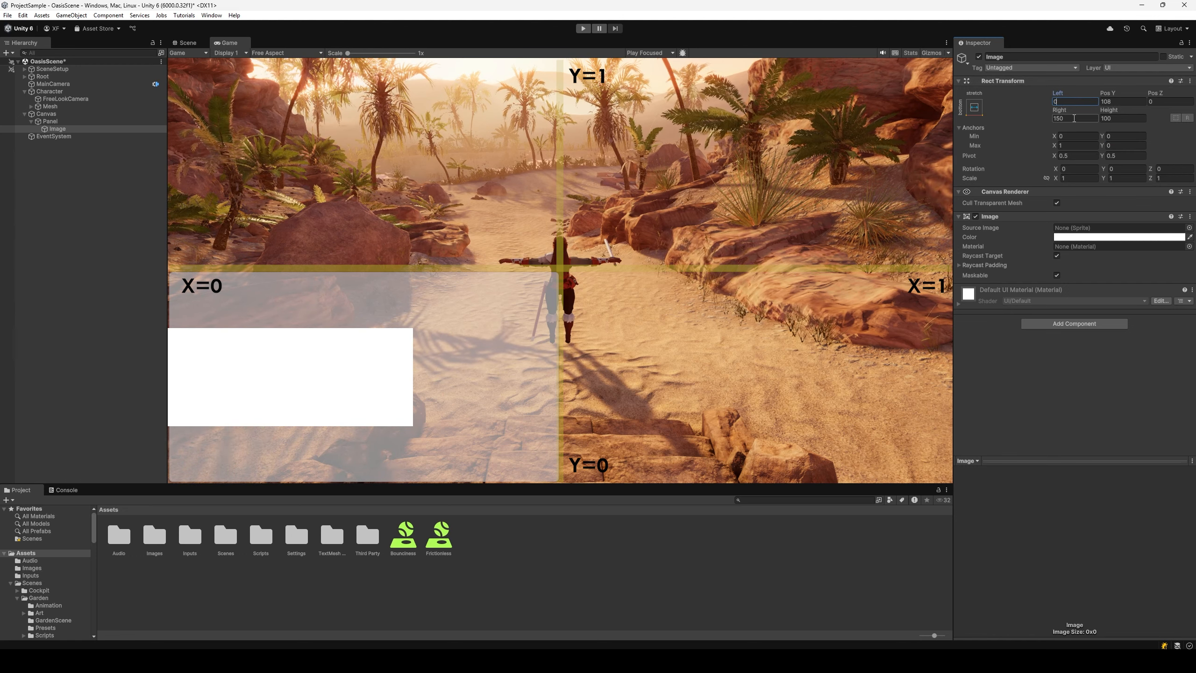
click(1075, 118)
text(0)
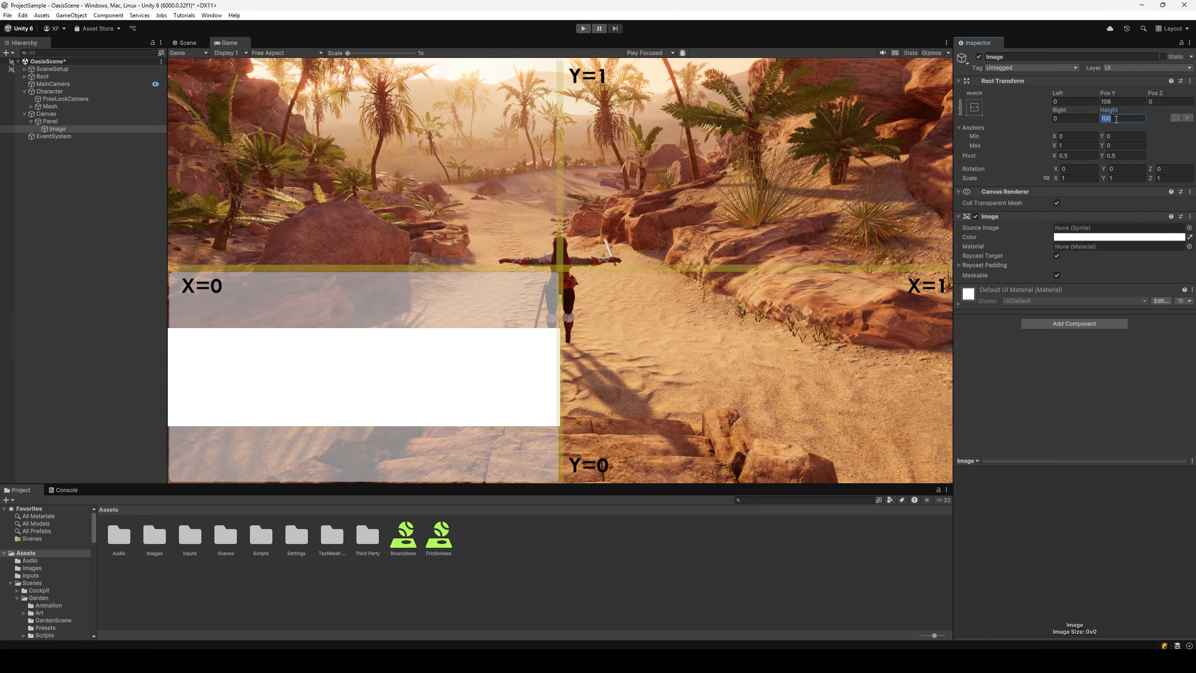
- Set the child Image's height to 20 and its Pos Y to 10
text(20)
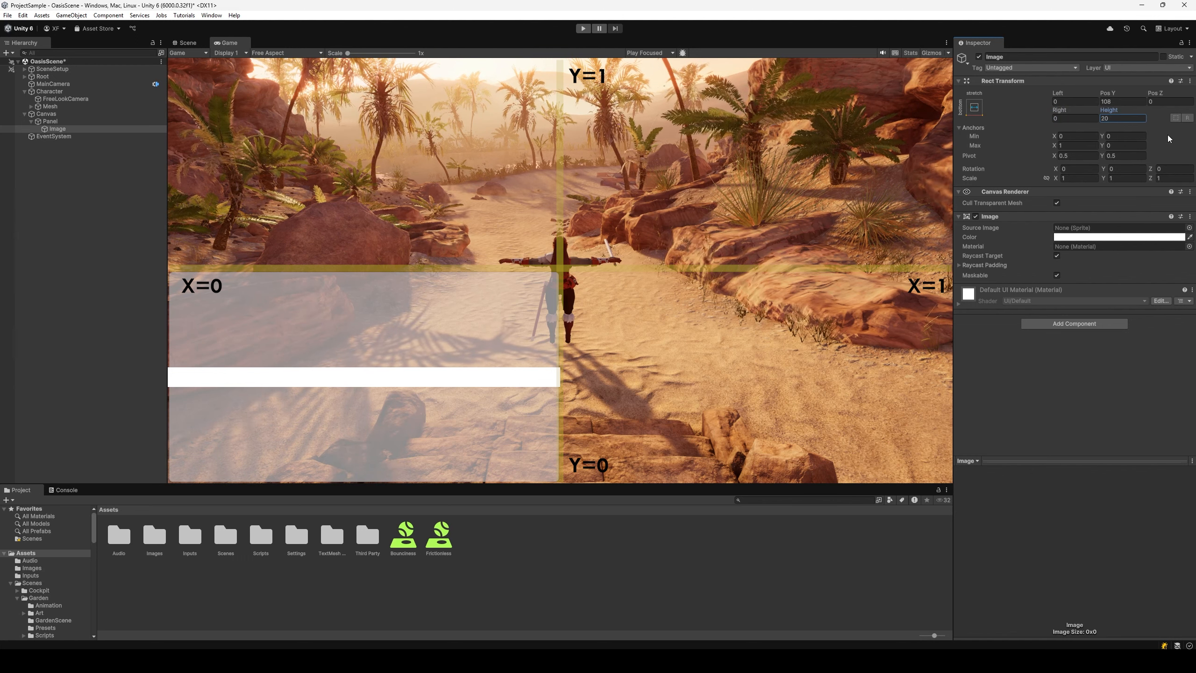
click(1127, 100)
text(10)
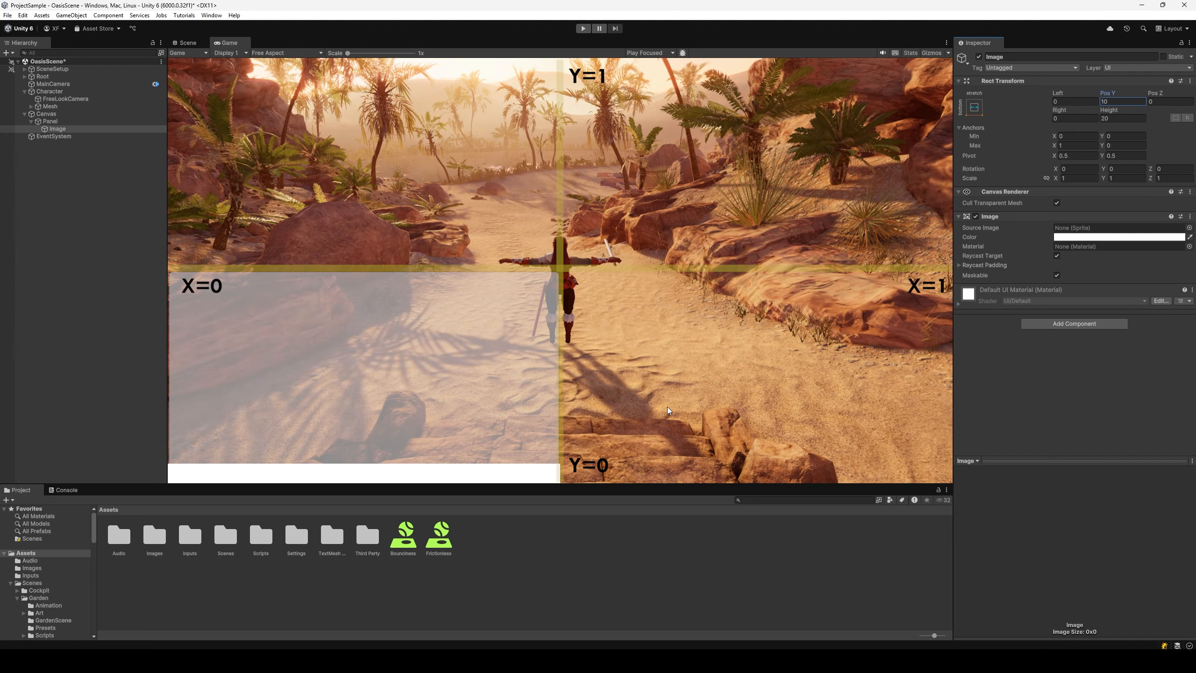
click(1121, 101)
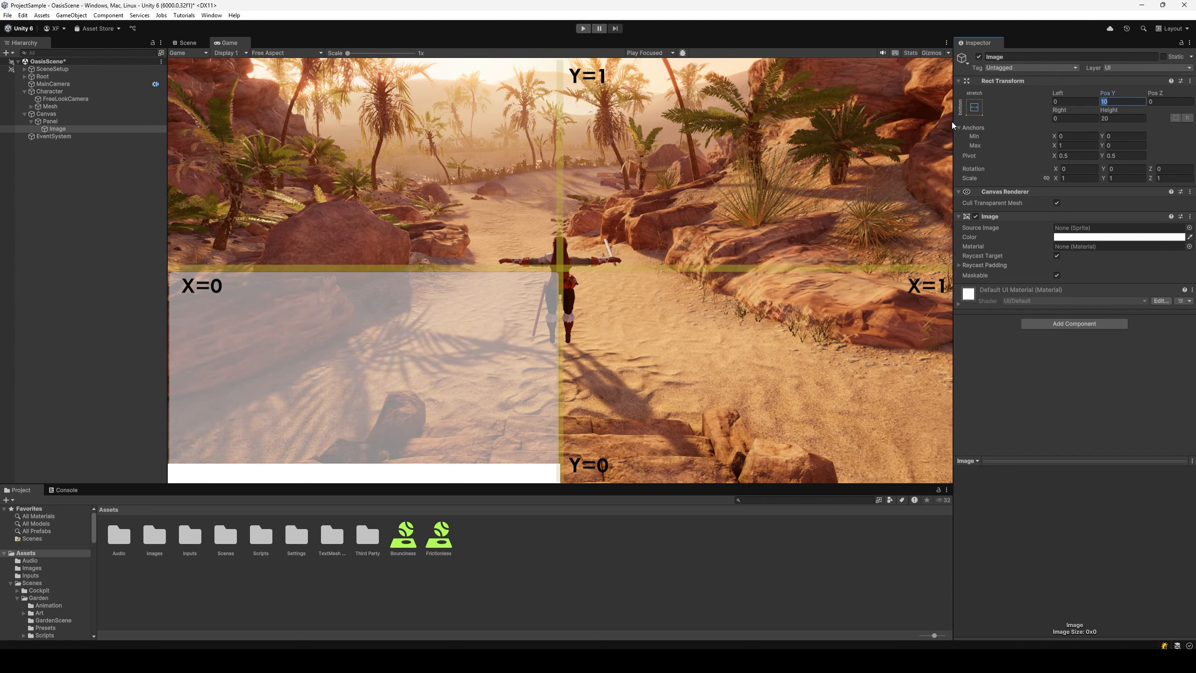
- Set the Panel's minimum anchor Y to 0.25 and its Bottom offset to 0
click(75, 123)
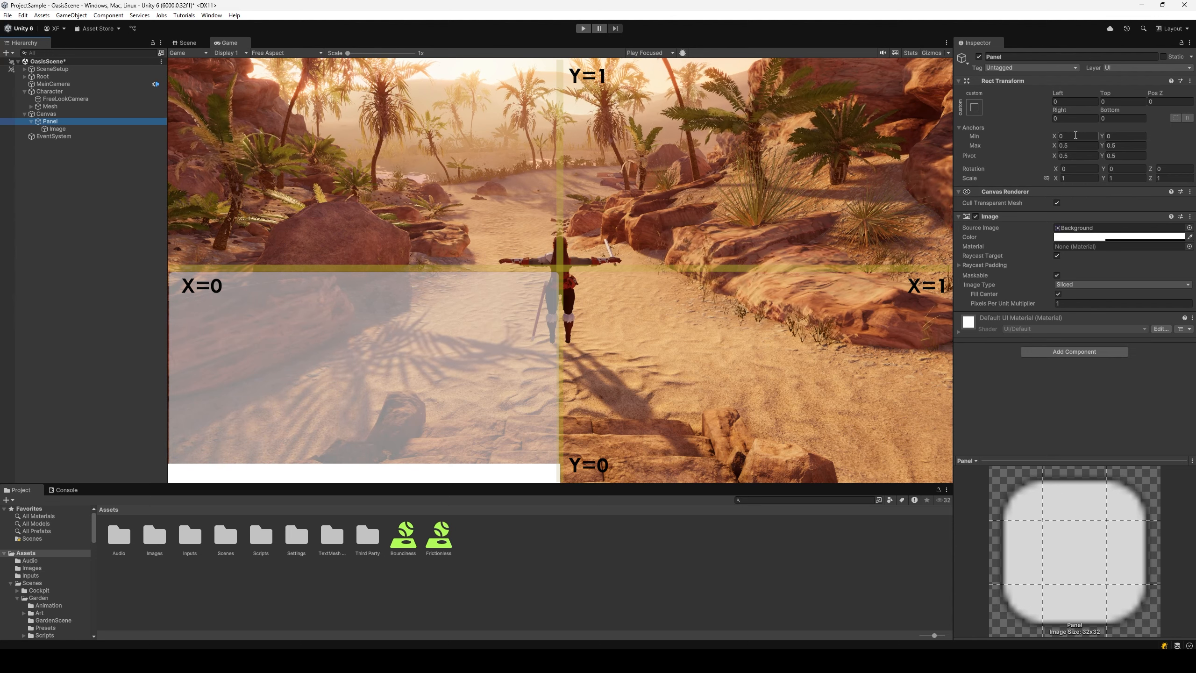
click(1118, 137)
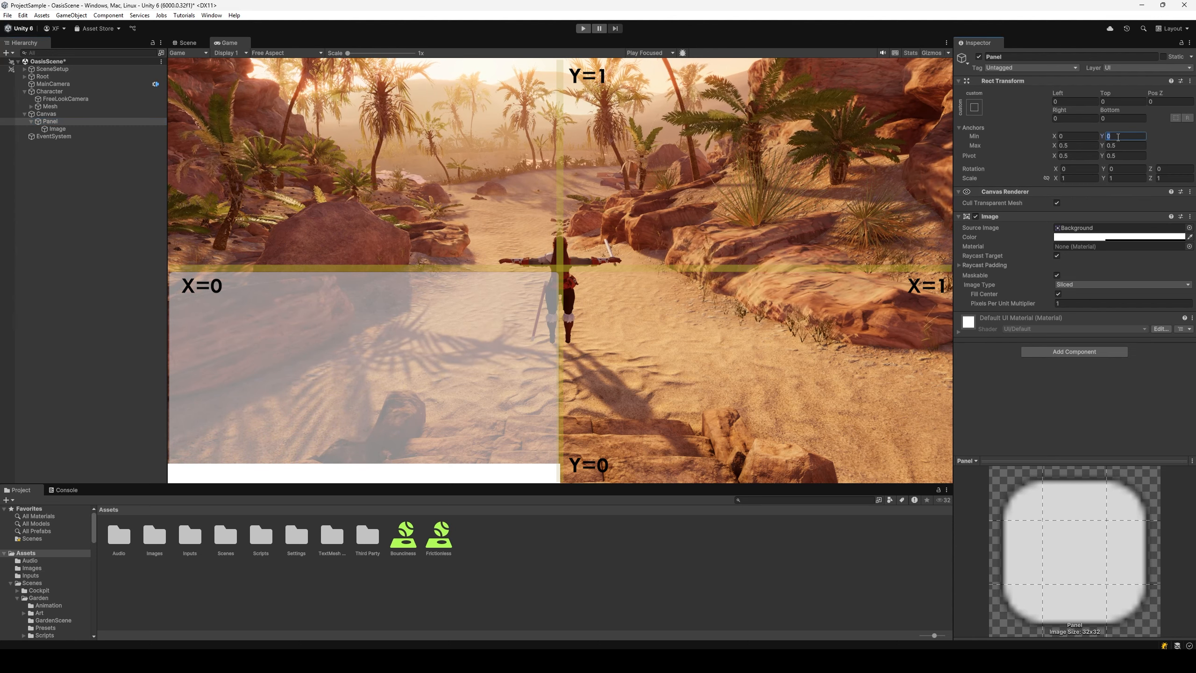
text(0.25)
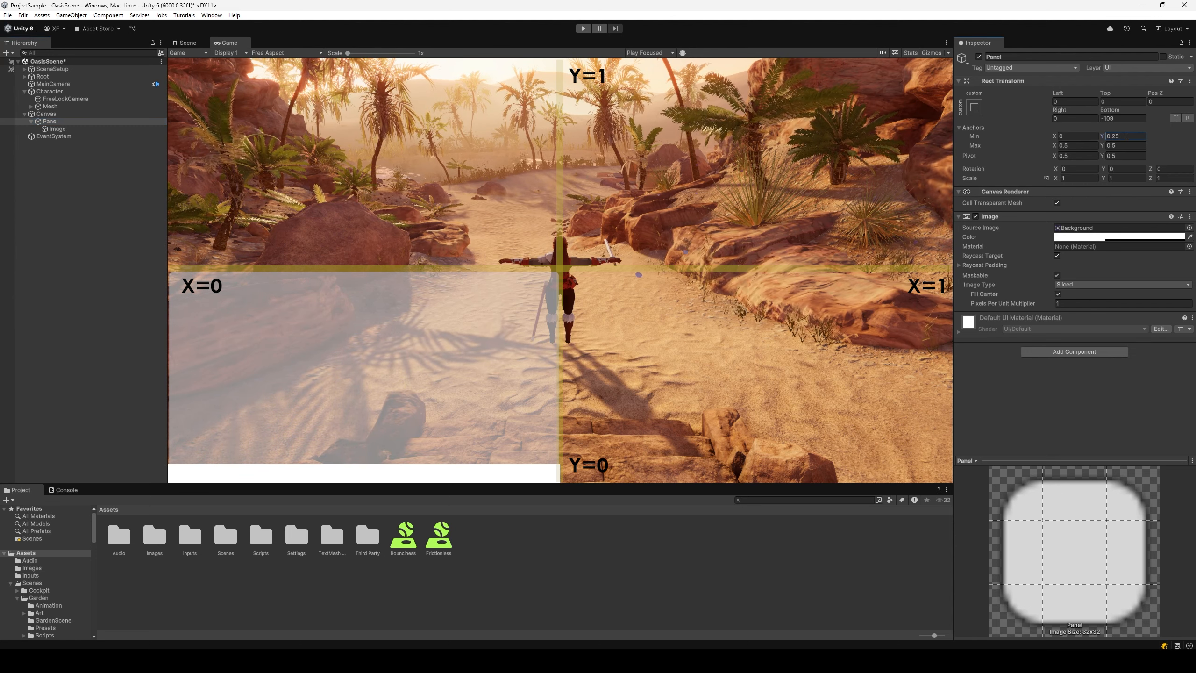
click(1122, 118)
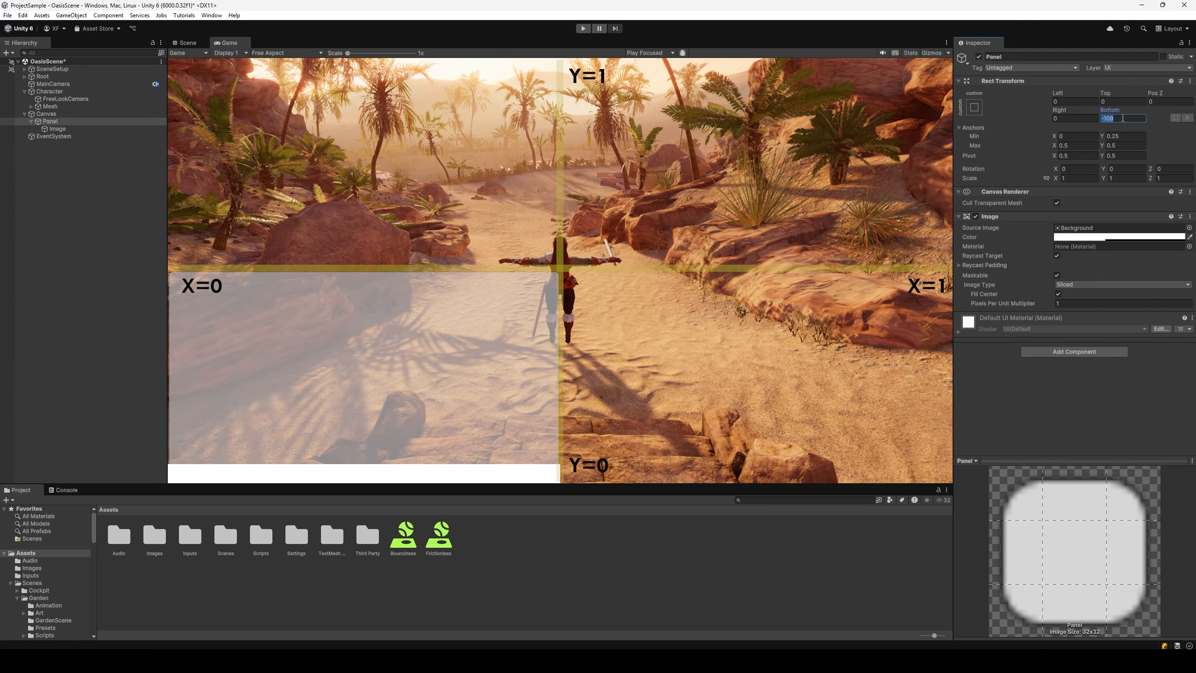
text(0)
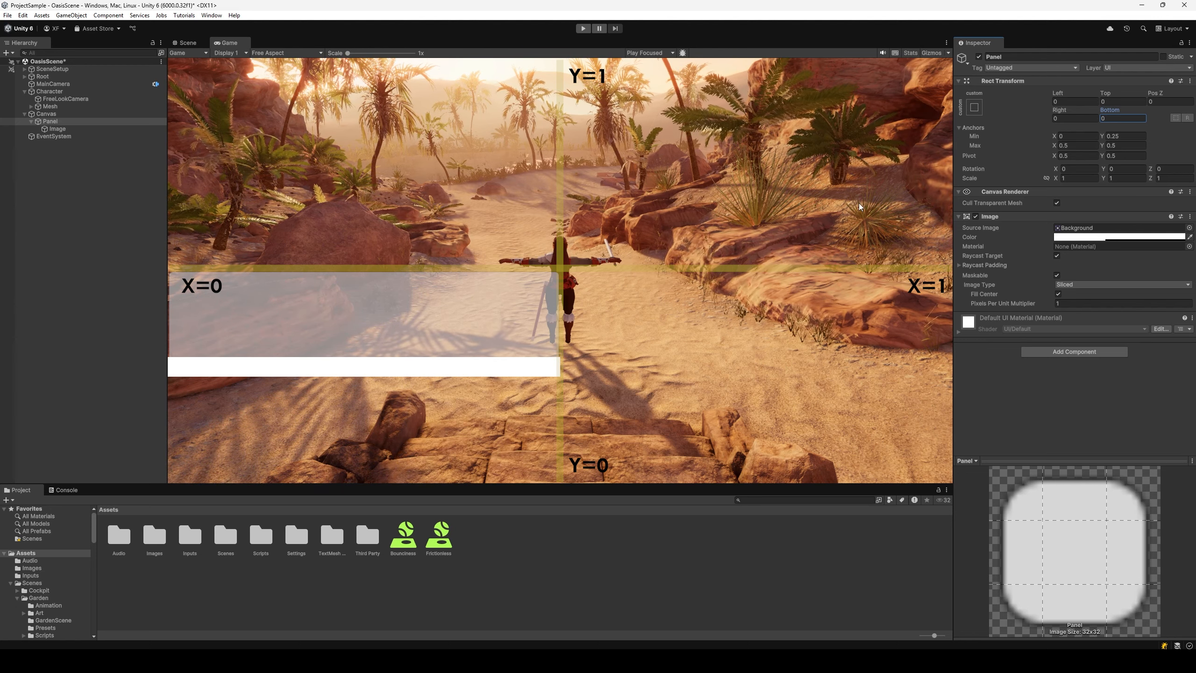
- Set the Panel's minimum anchor X to 0.25 and its Left offset to 0
click(1079, 137)
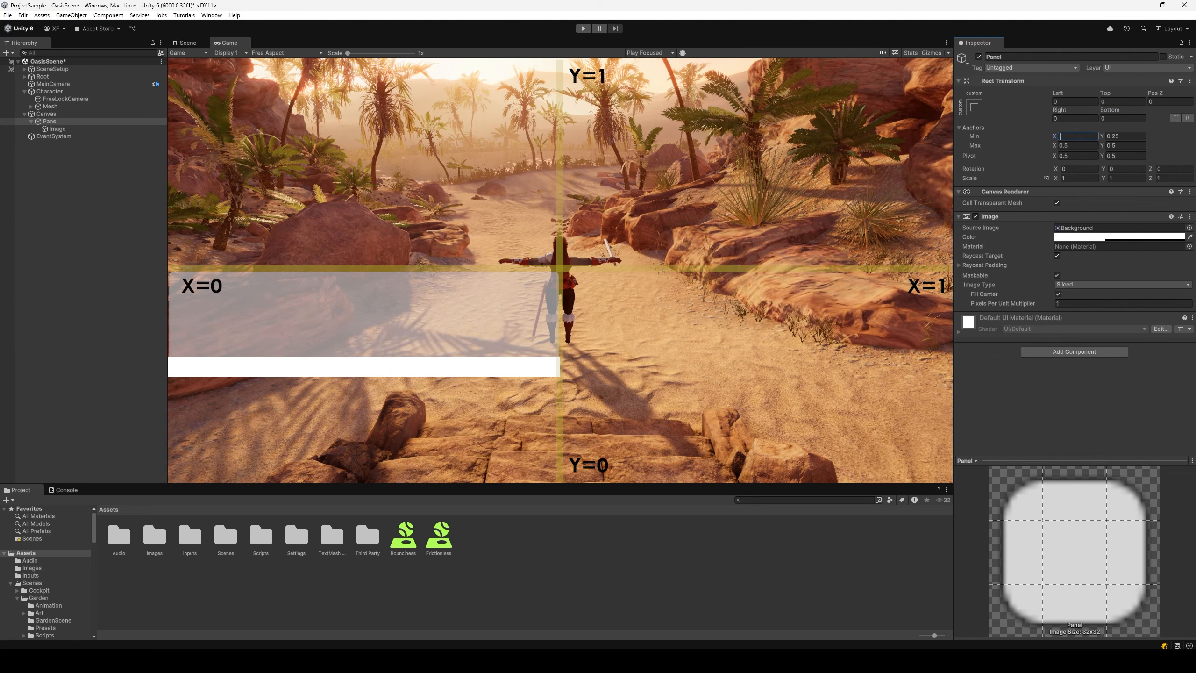
text(0.25)
click(1080, 101)
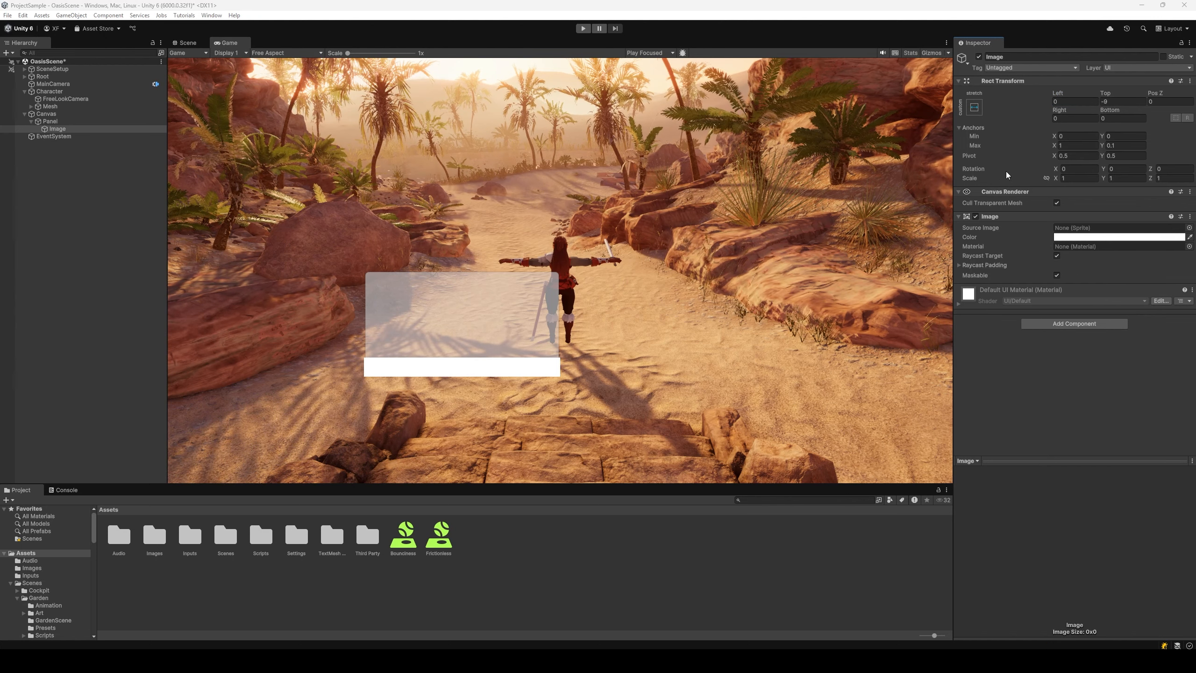
- Apply the middle-center anchor preset to the child Image and set its width and height to 50
click(974, 107)
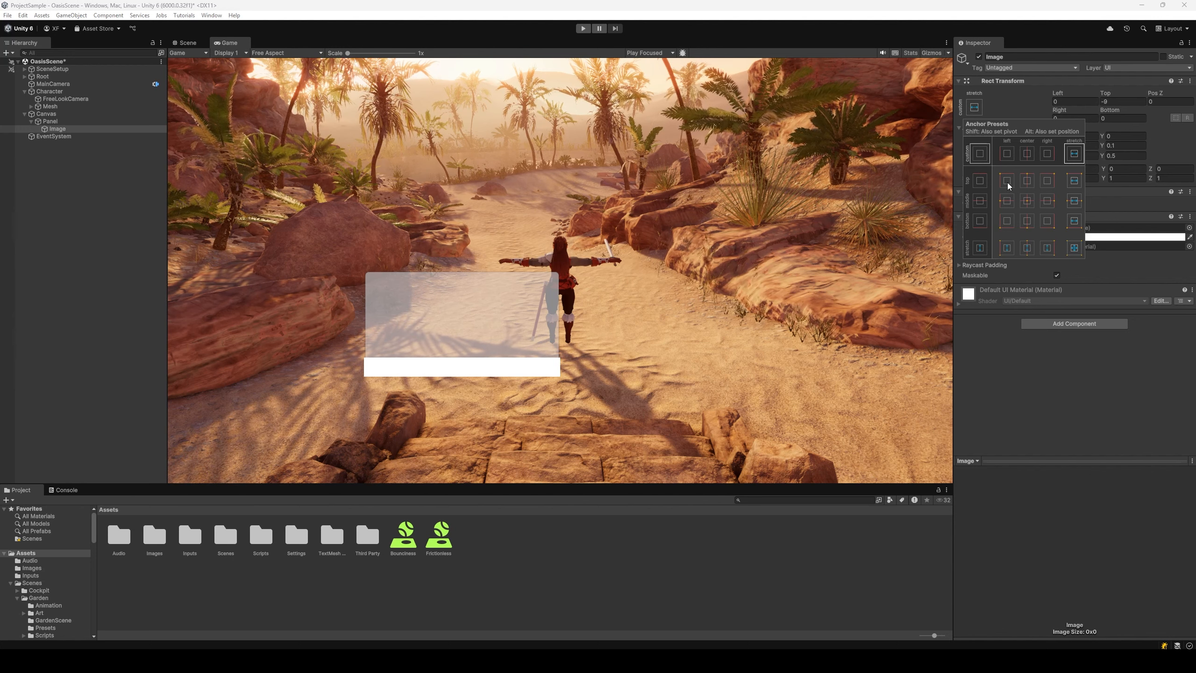
click(1030, 200)
click(1073, 118)
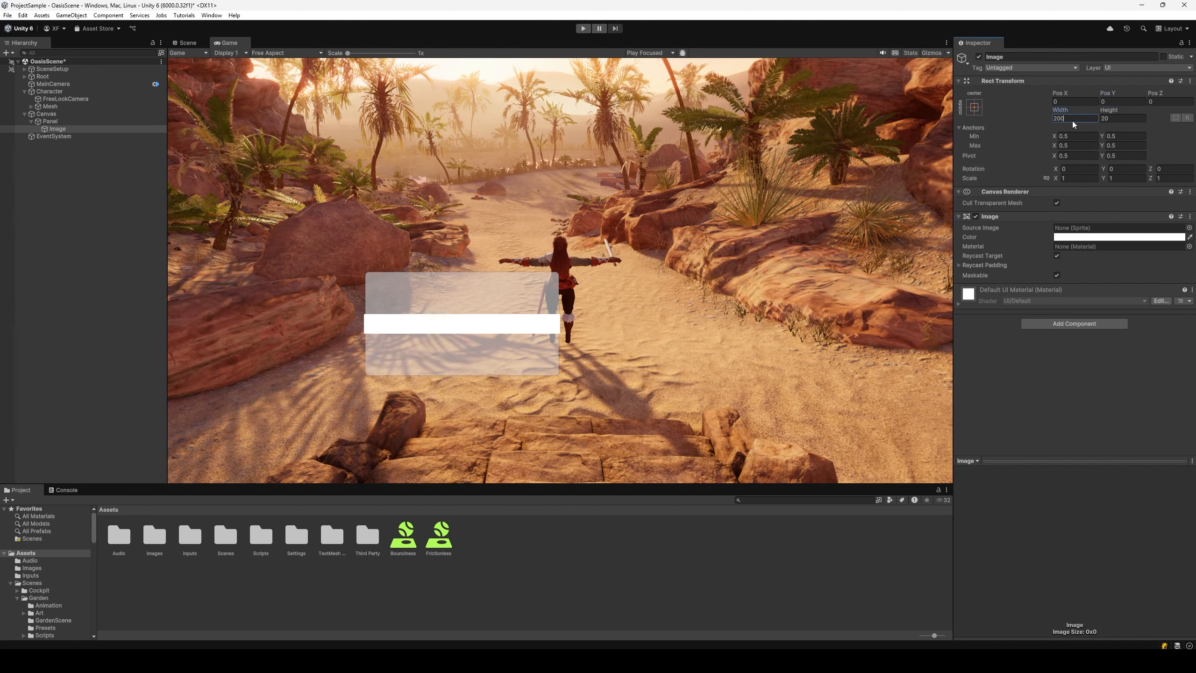
text(50)
key(Tab)
text(50)
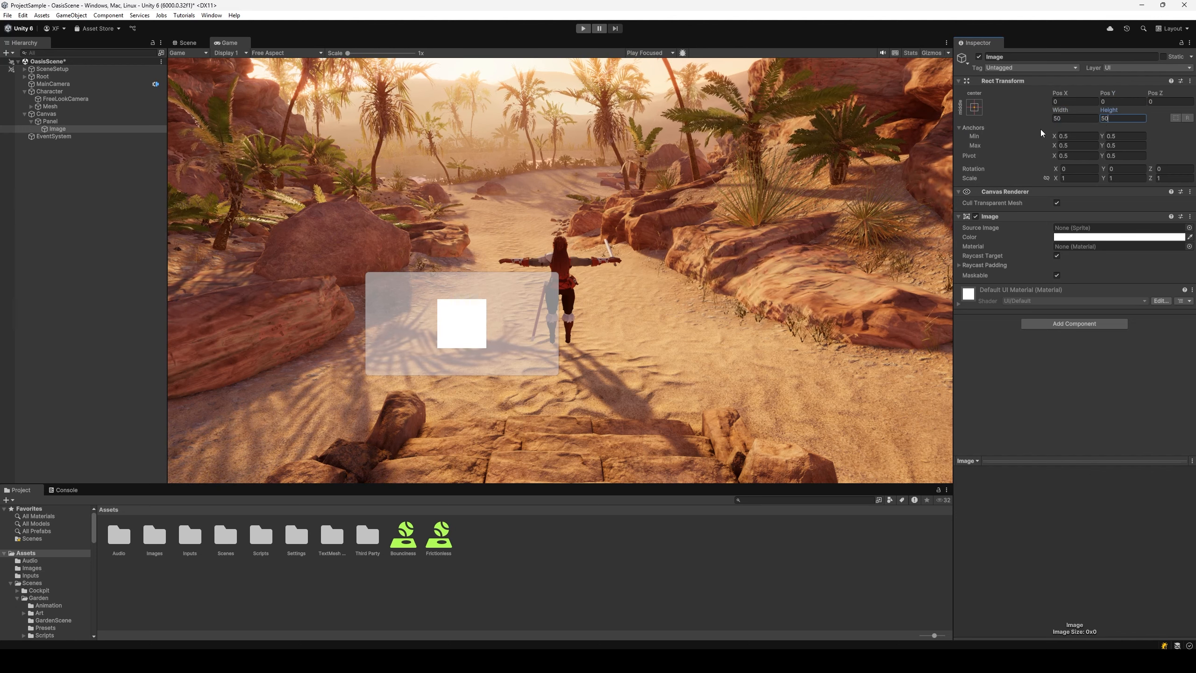
- Apply the full stretch anchor preset to the child Image and set its Left, Right, Top and Bottom offsets to 0
click(975, 108)
click(1074, 248)
click(1074, 102)
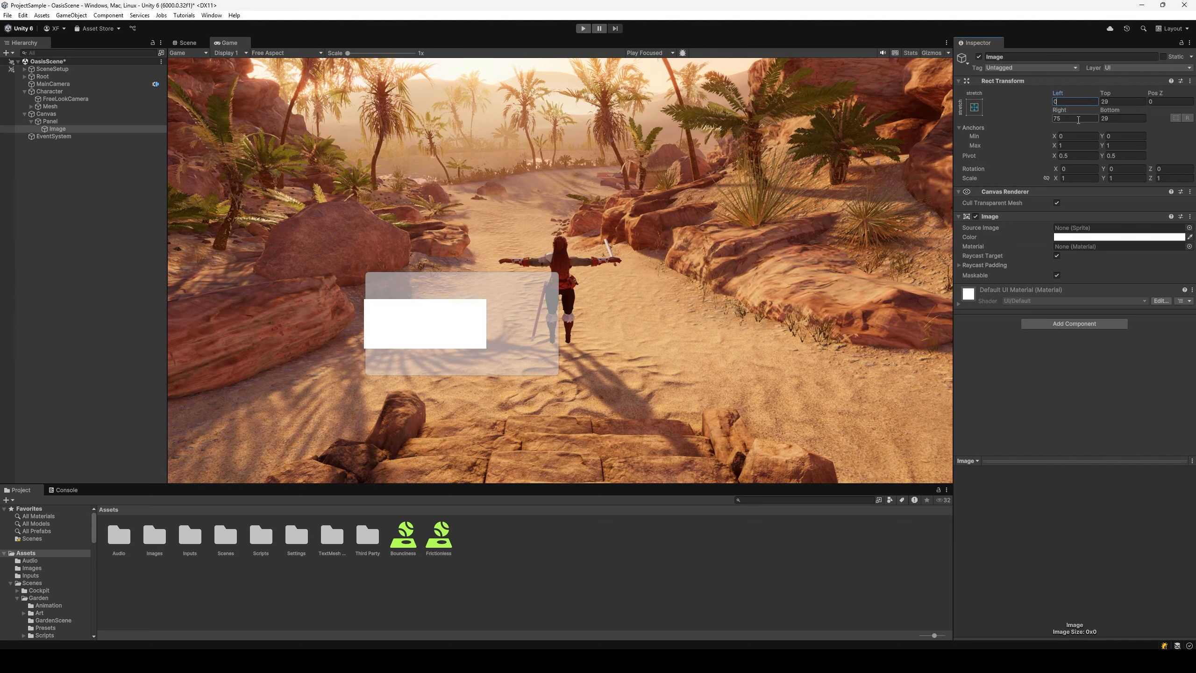
click(1079, 120)
text(0)
click(1120, 119)
text(0)
click(1115, 102)
text(0)
- Apply the center anchor preset with vertical stretch to the child Image and set its width to 20
click(974, 107)
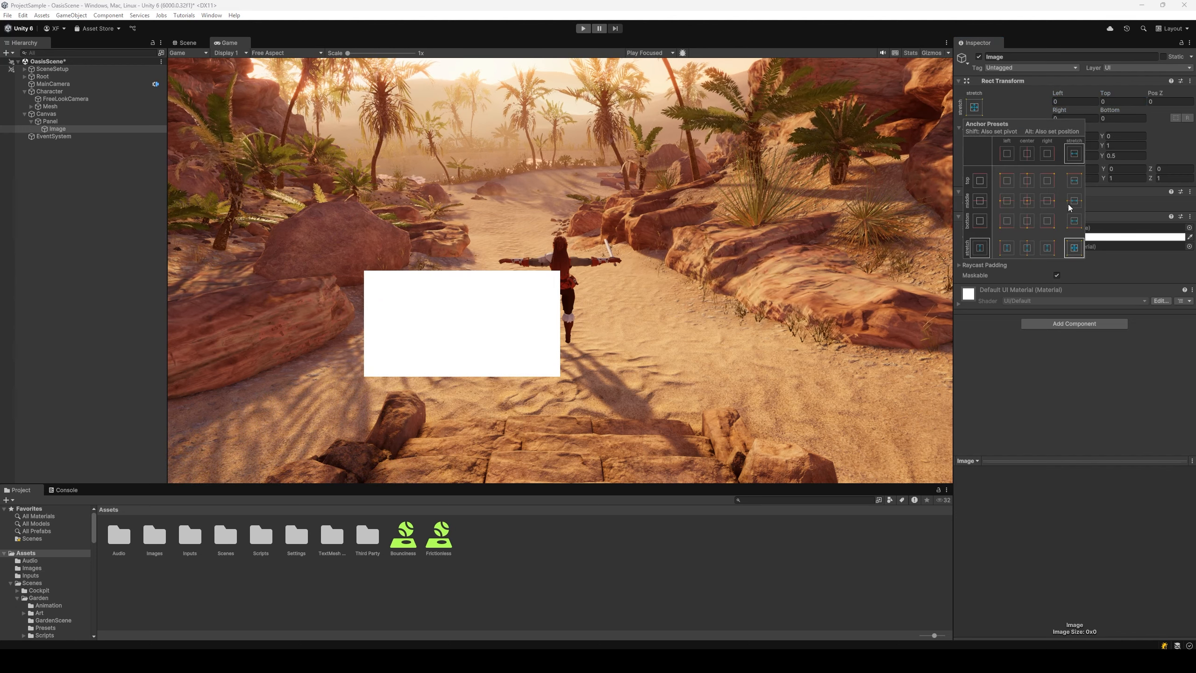
click(1027, 248)
click(1078, 117)
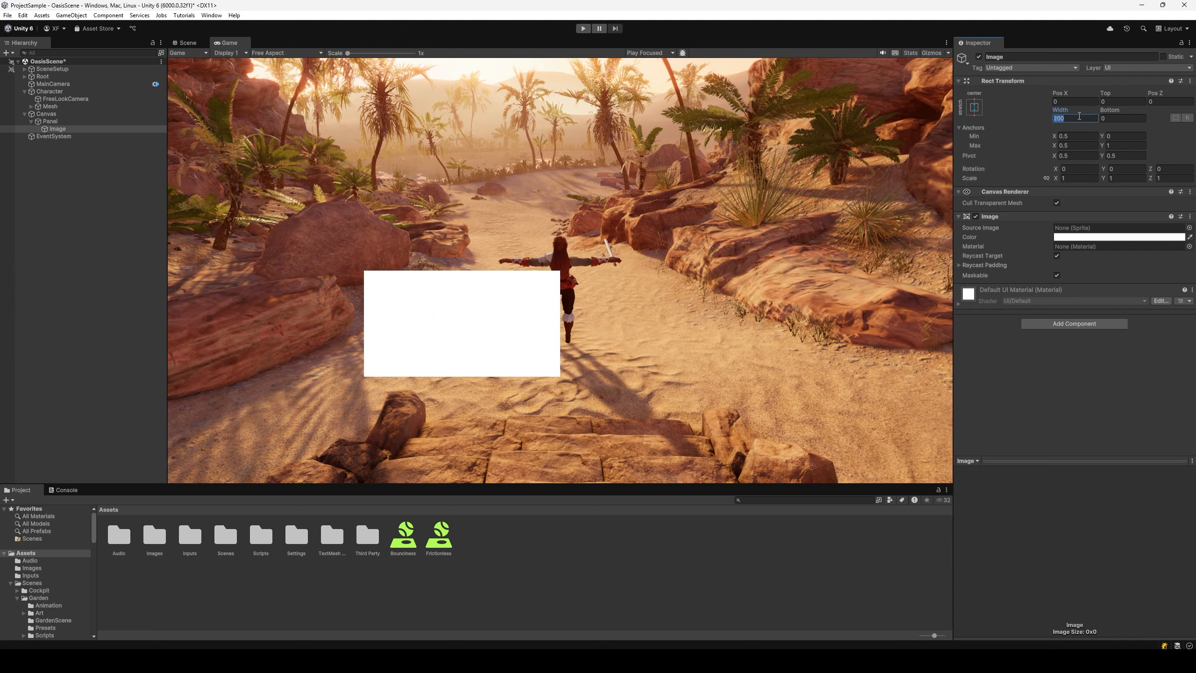
text(20)
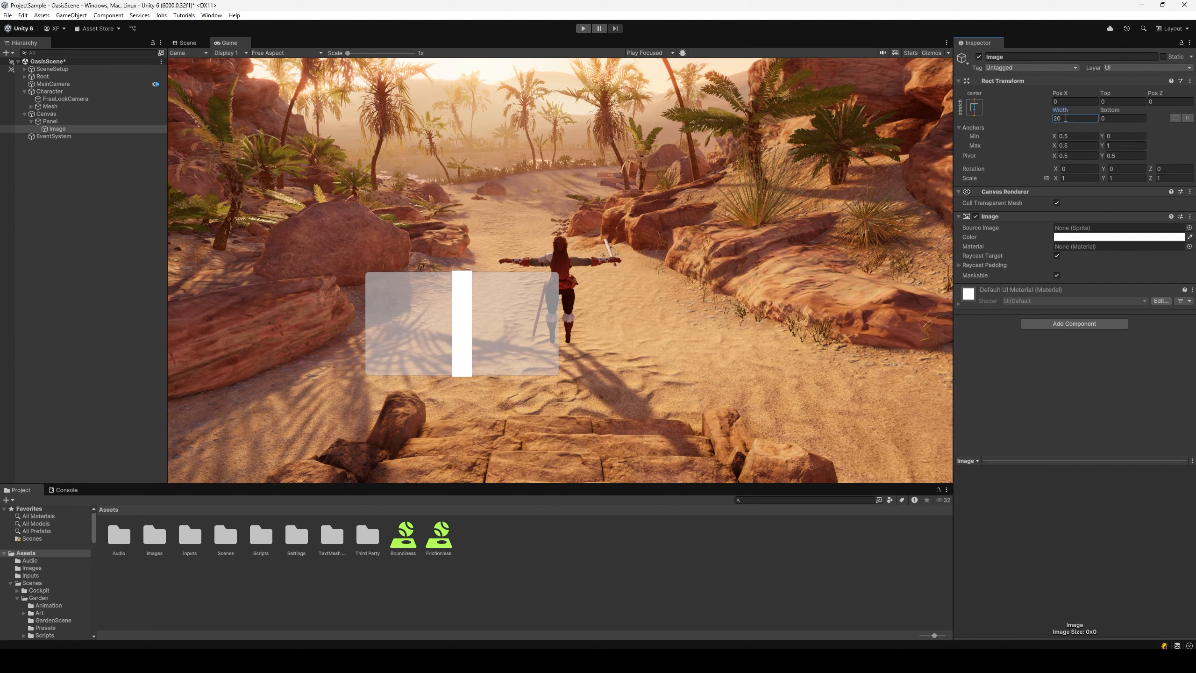
- Apply the middle horizontal-stretch anchor preset to the child Image, with Left and Right offsets 0 and height 20
click(973, 108)
click(1075, 204)
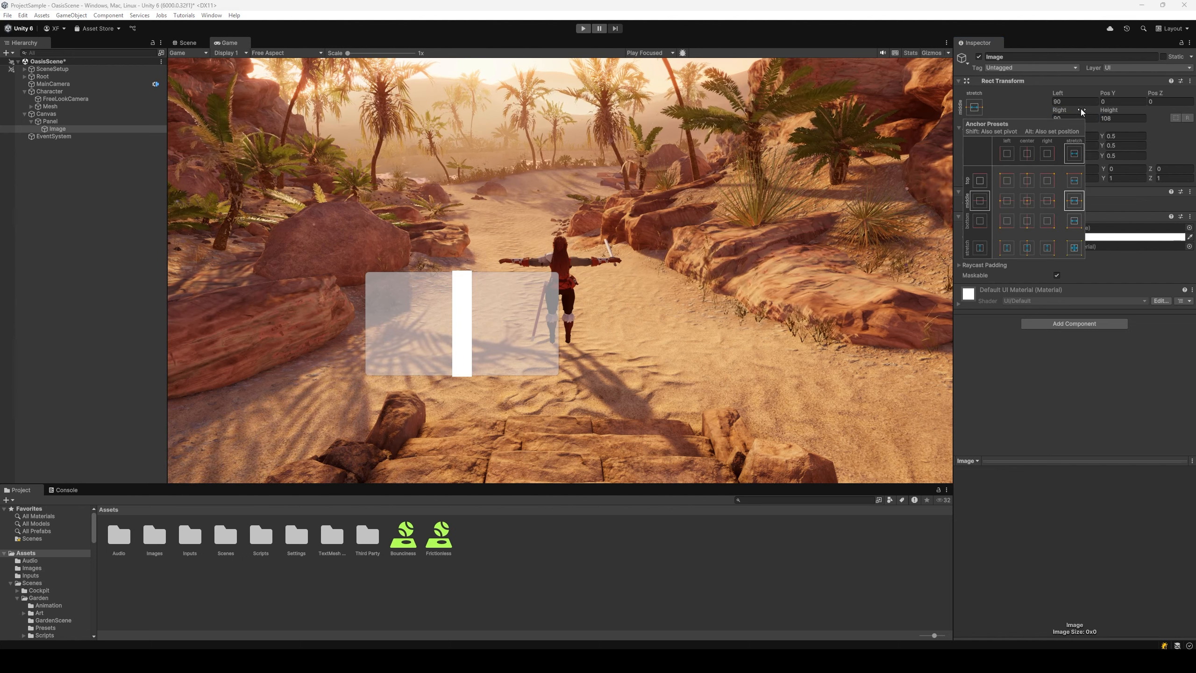
click(1076, 102)
text(0)
click(1075, 118)
text(0)
click(1116, 118)
text(20)
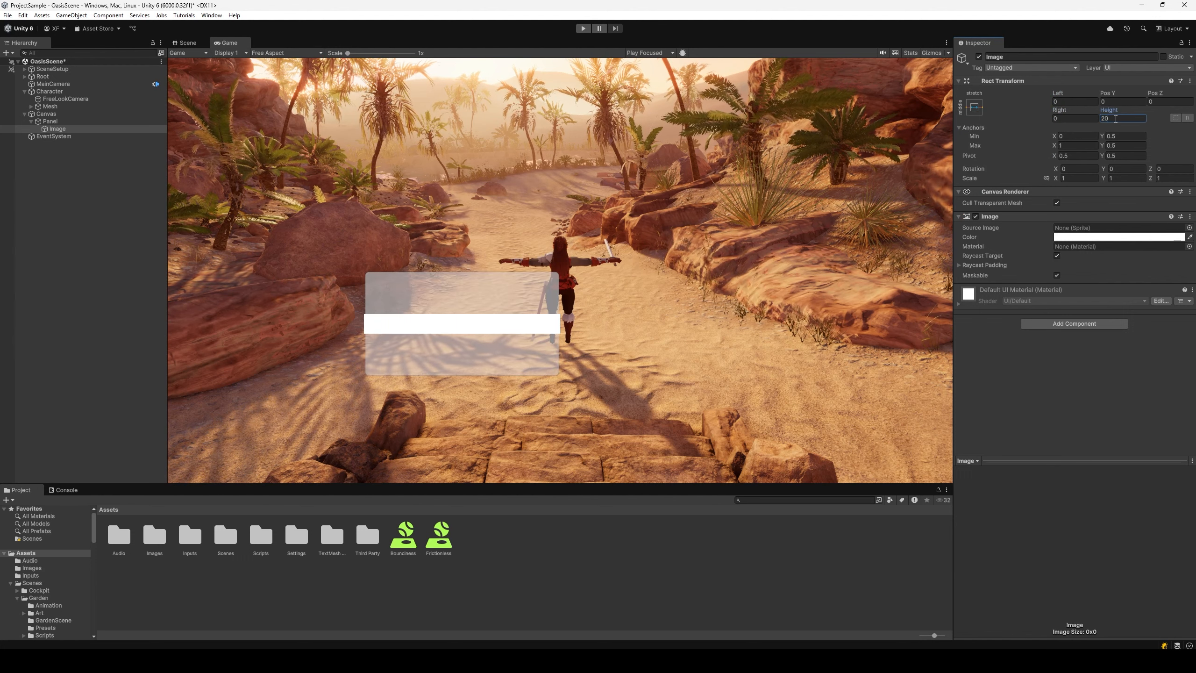
- Return the child Image to the middle-center anchor preset and set its size to 20 by 20
click(973, 108)
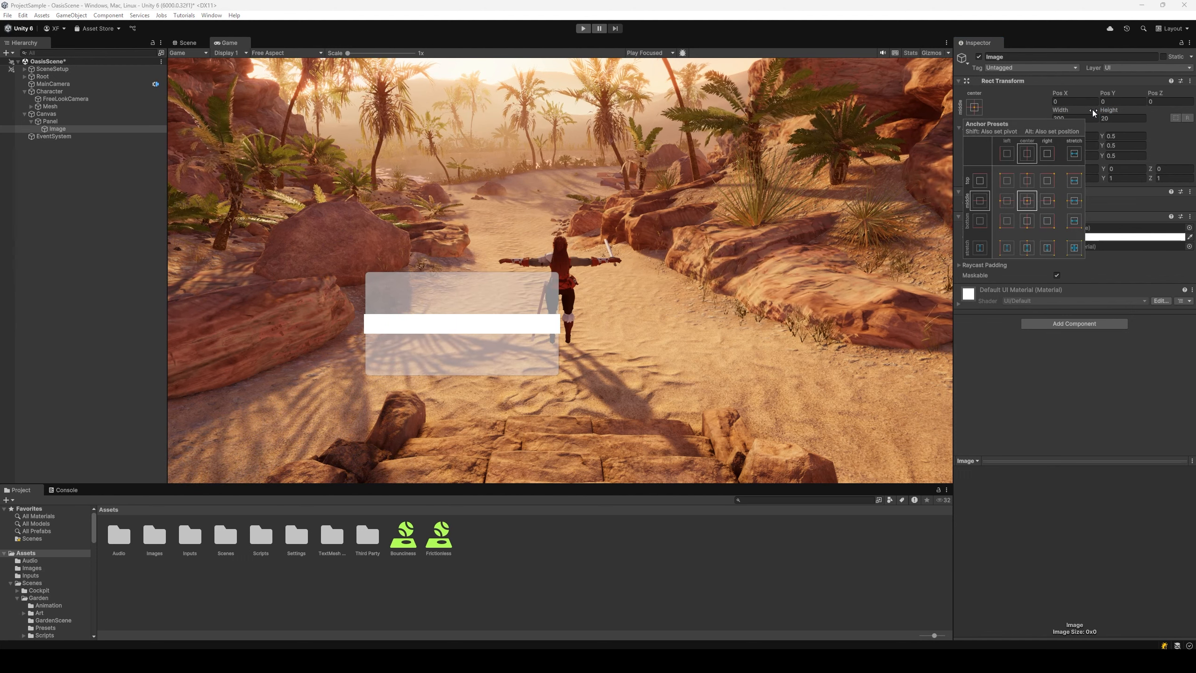
click(1089, 117)
text(2)
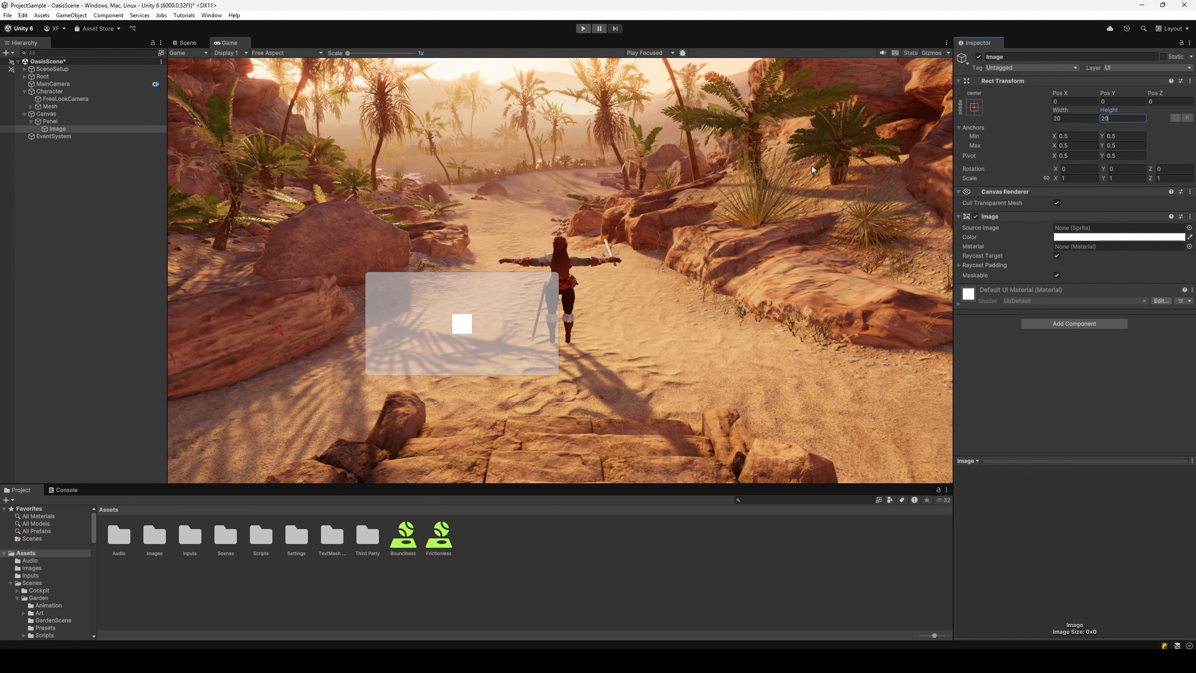
- Apply the top, middle and bottom horizontal-stretch anchor presets to the child Image one after another, also setting its position
click(975, 107)
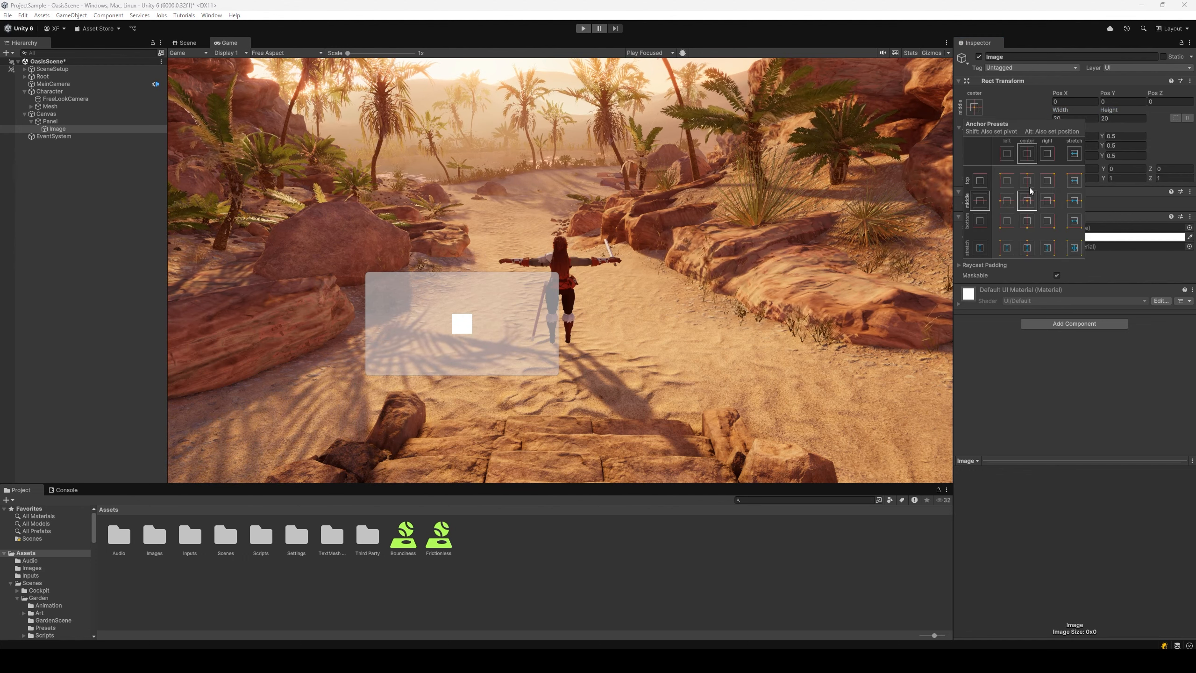
alt+click(1073, 181)
alt+click(1076, 203)
alt+click(1074, 222)
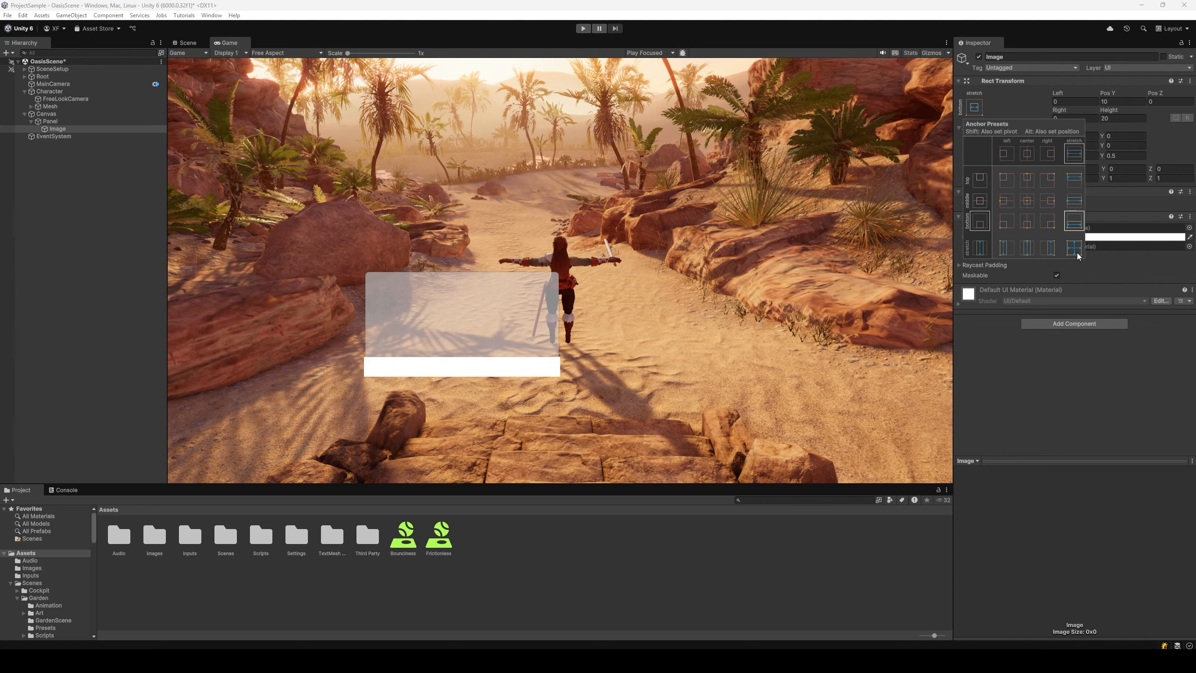
- Apply the full stretch preset and the right, center and left vertical-stretch presets to the child Image, also setting its position
alt+click(1068, 251)
alt+click(1048, 251)
alt+click(1028, 249)
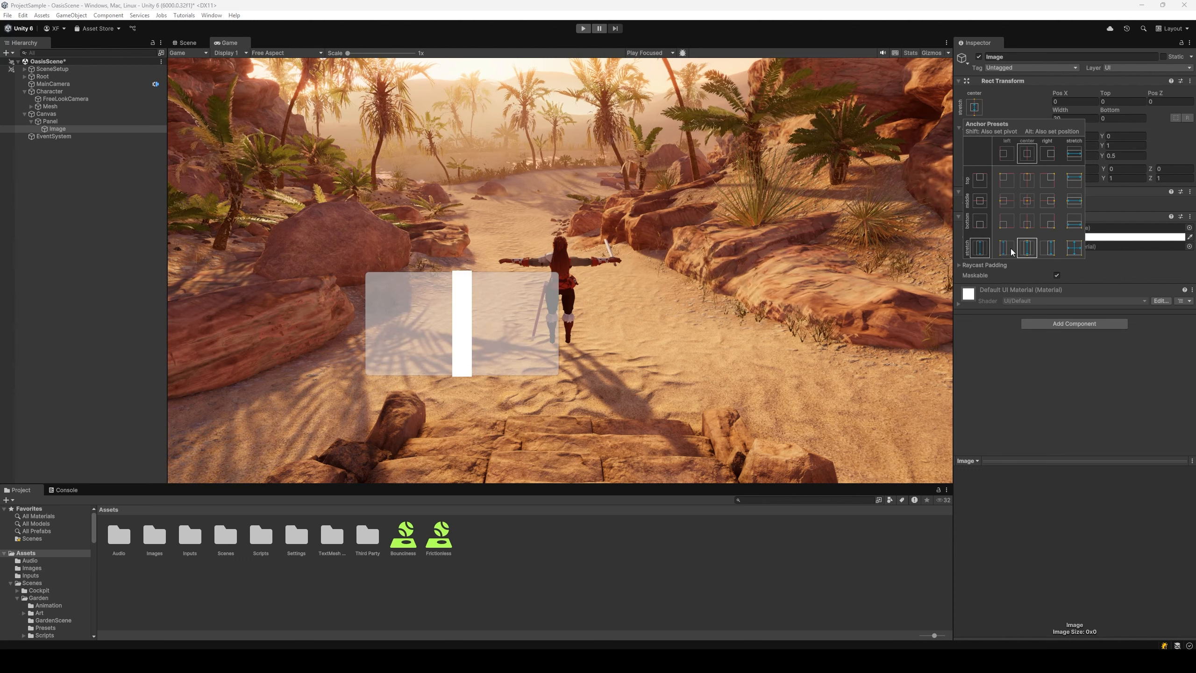
alt+click(1006, 247)
- Snap the child Image through the center, four corner and middle-left anchor presets including position, ending at middle-center
alt+click(1027, 200)
alt+click(1013, 225)
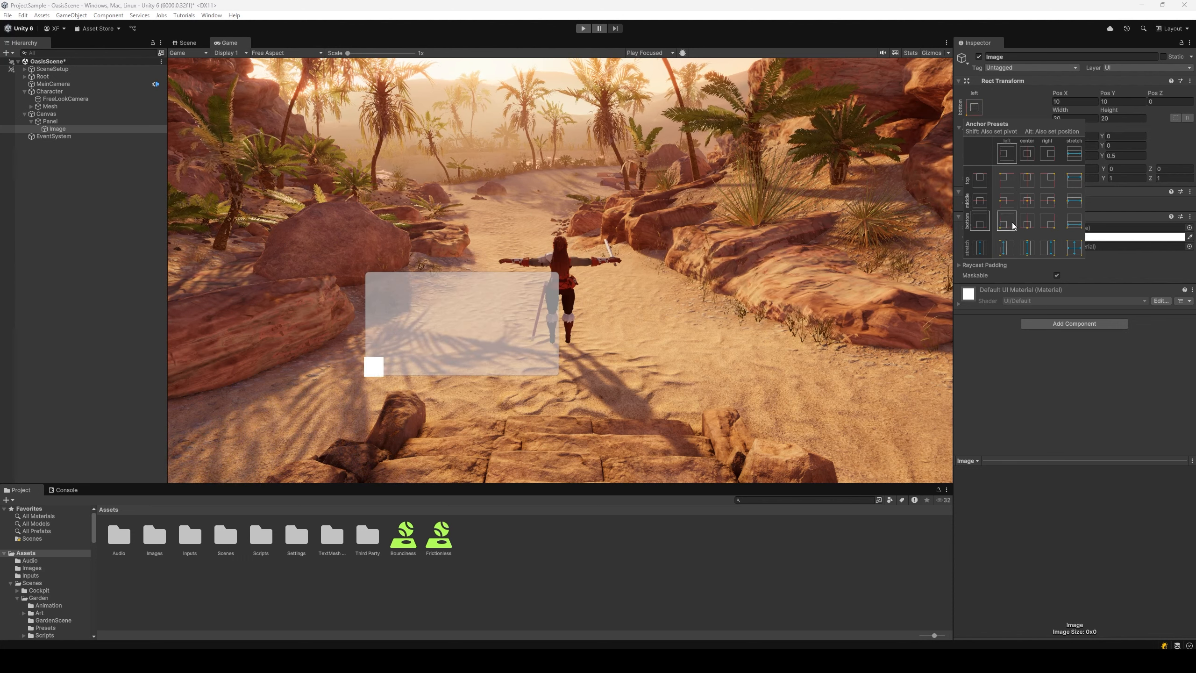
alt+click(1050, 225)
alt+click(1048, 179)
alt+click(1008, 180)
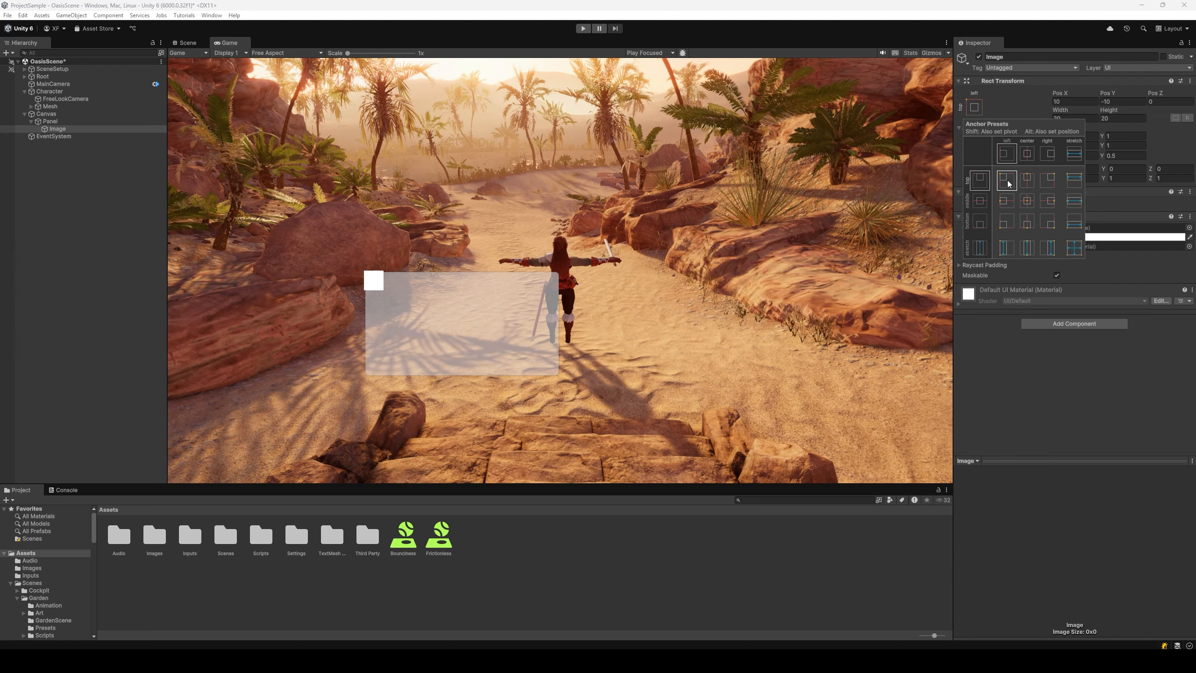
alt+click(1013, 203)
alt+click(1027, 202)
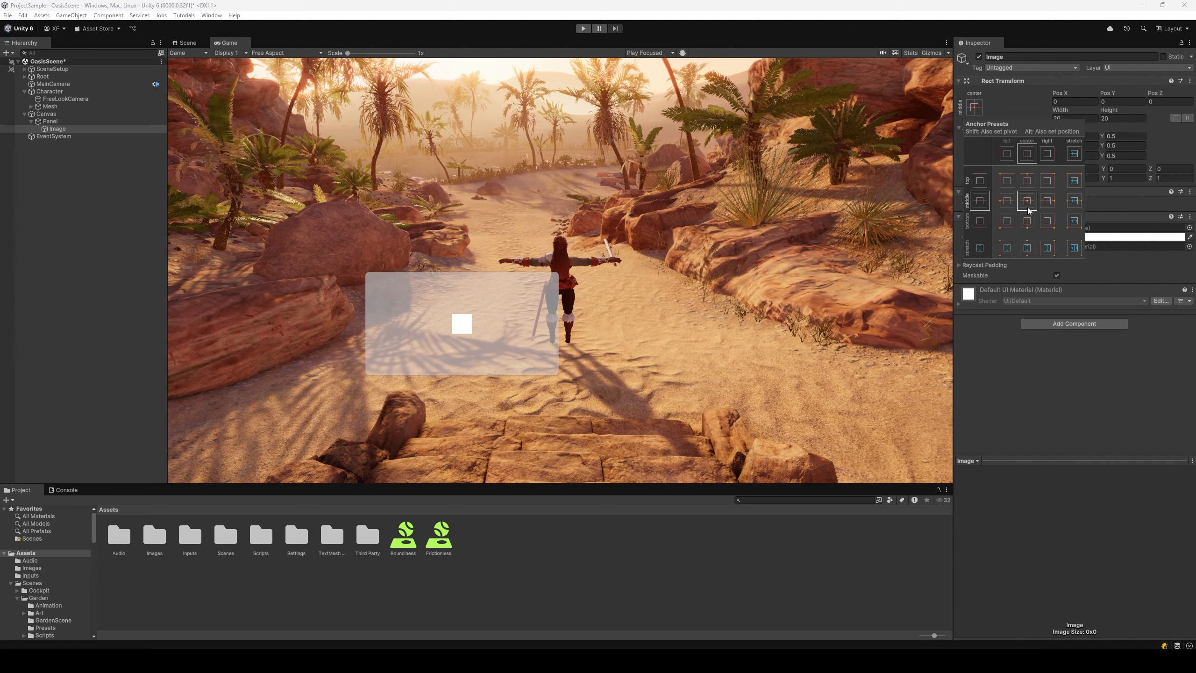
- Apply the bottom horizontal-stretch anchor preset with position to the child Image and set its maximum anchor Y to 0.1
alt+click(1074, 221)
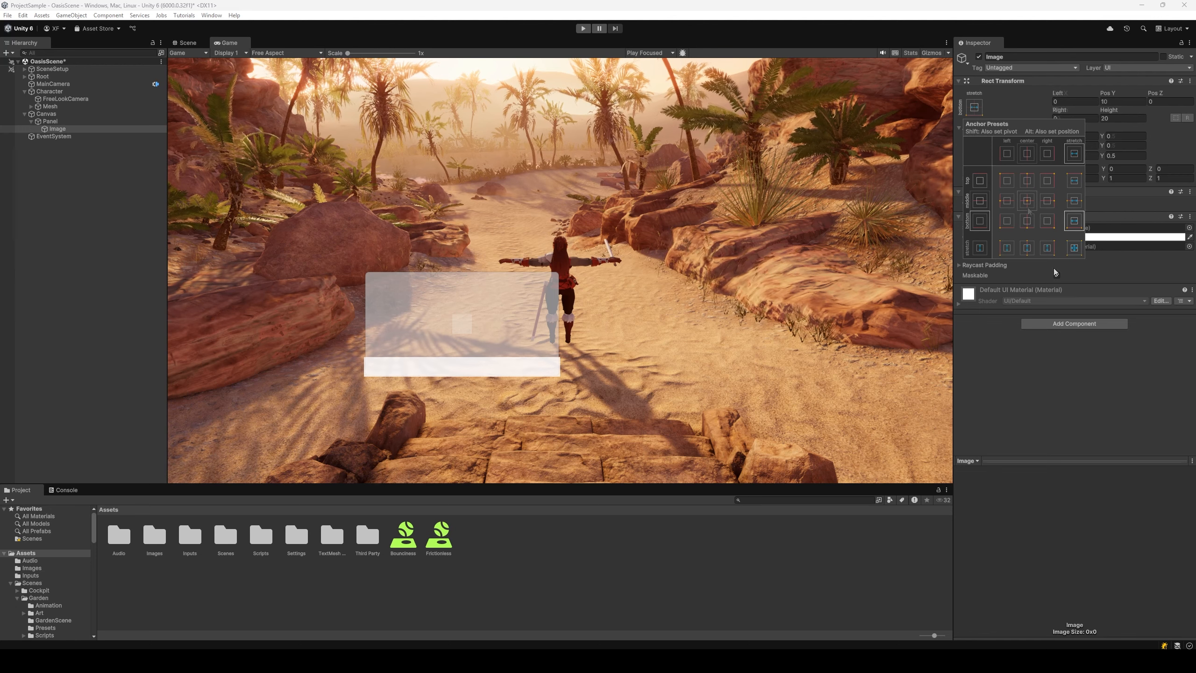
click(1066, 386)
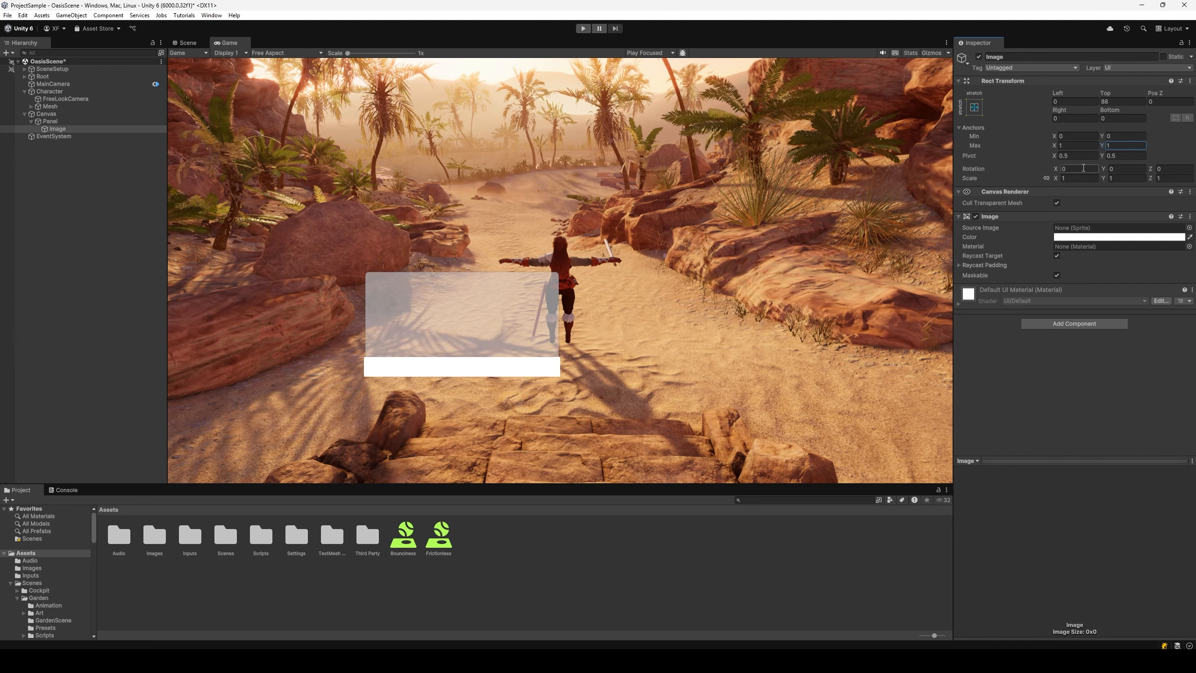
text(0.)
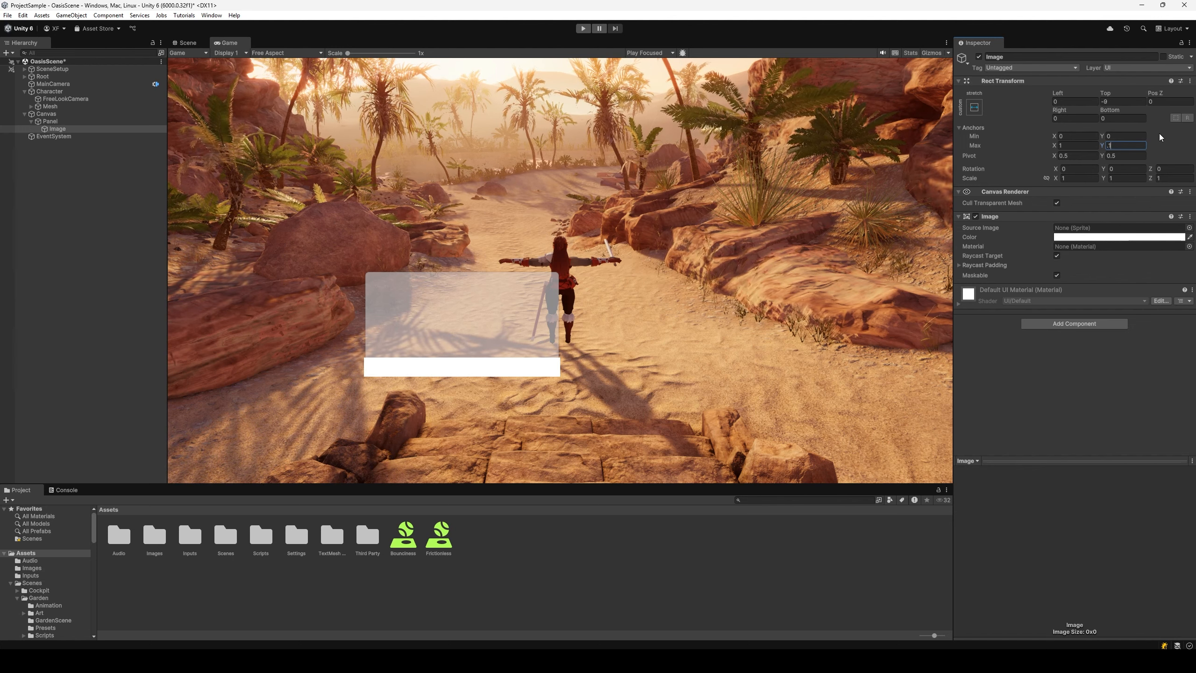
click(1120, 135)
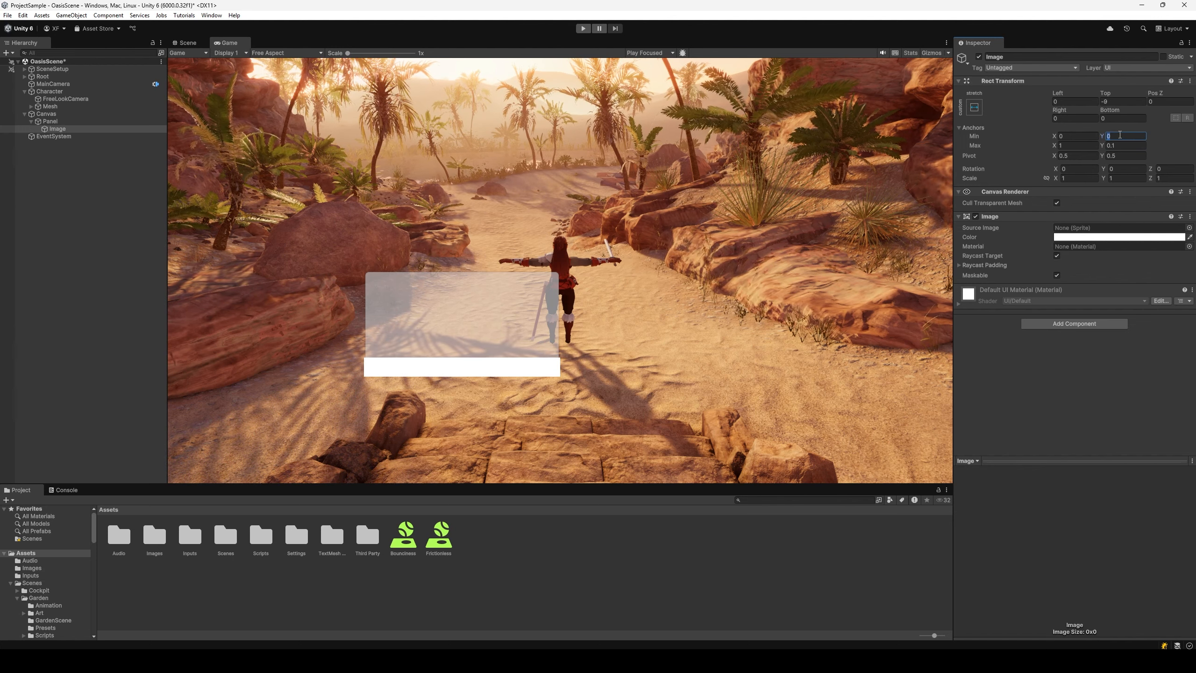
click(1139, 145)
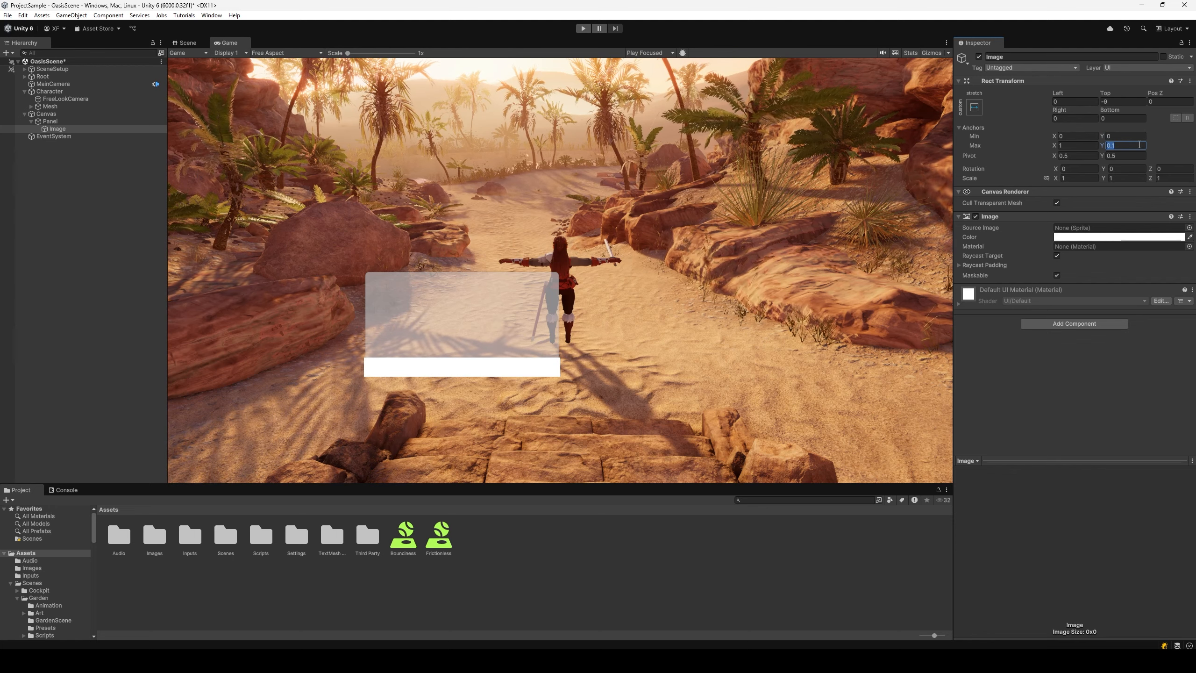